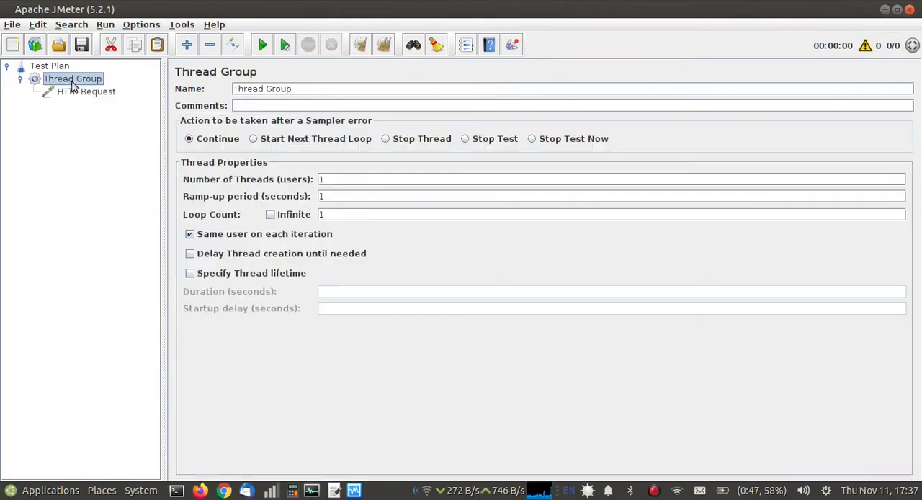
Add a View Results Tree listener to the Thread Group.
{"action": "right_click", "coordinate": [72, 82]}
{"action": "mouse_move", "coordinate": [207, 92]}
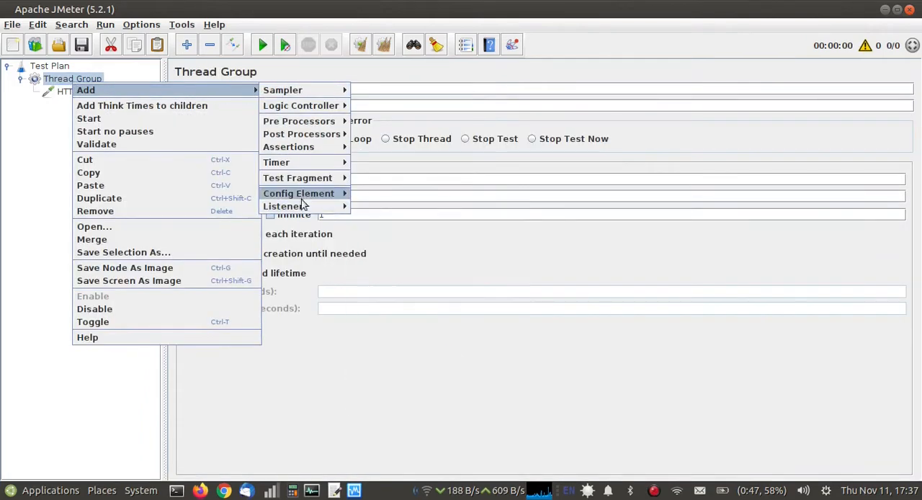
{"action": "mouse_move", "coordinate": [332, 207]}
{"action": "left_click", "coordinate": [374, 203]}
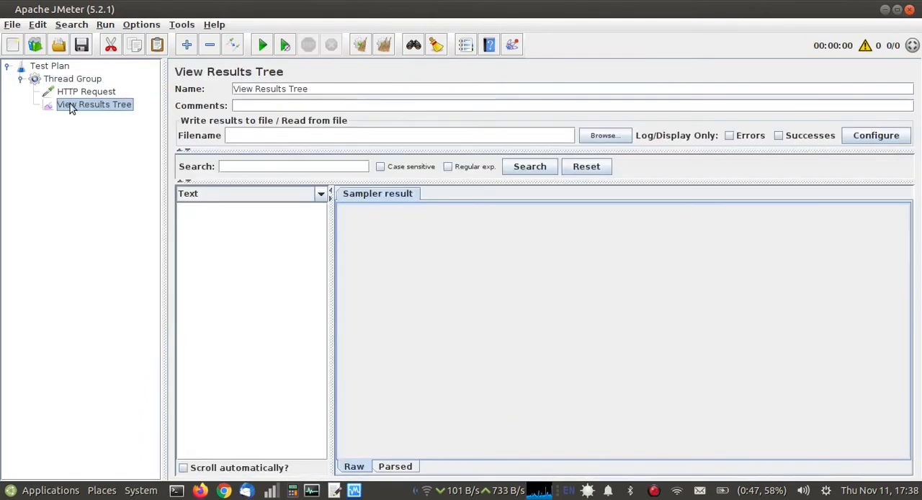
{"action": "left_click", "coordinate": [81, 93]}
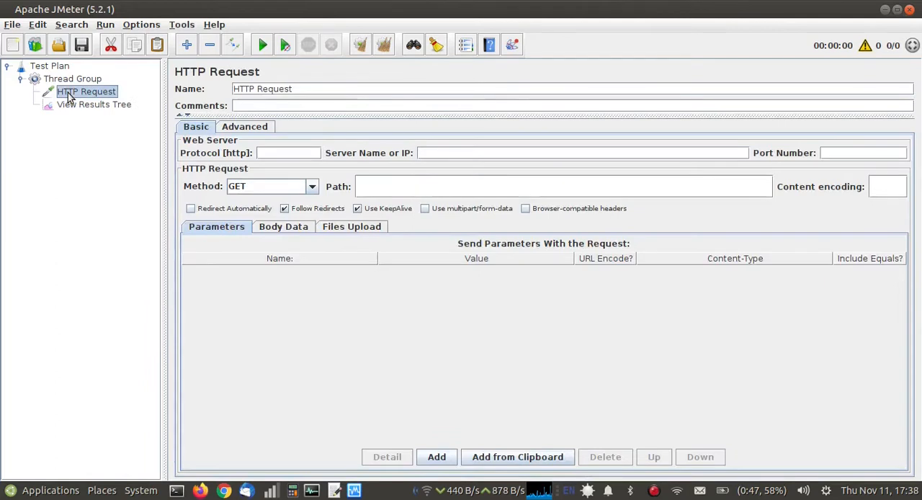
{"action": "left_click", "coordinate": [434, 152]}
{"action": "type", "text": "localhost"}
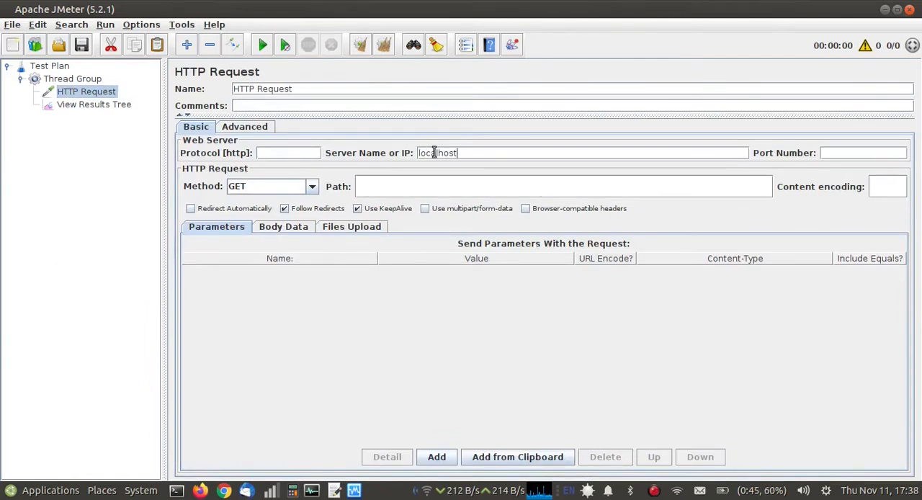
{"action": "left_click", "coordinate": [379, 189]}
{"action": "type", "text": "/"}
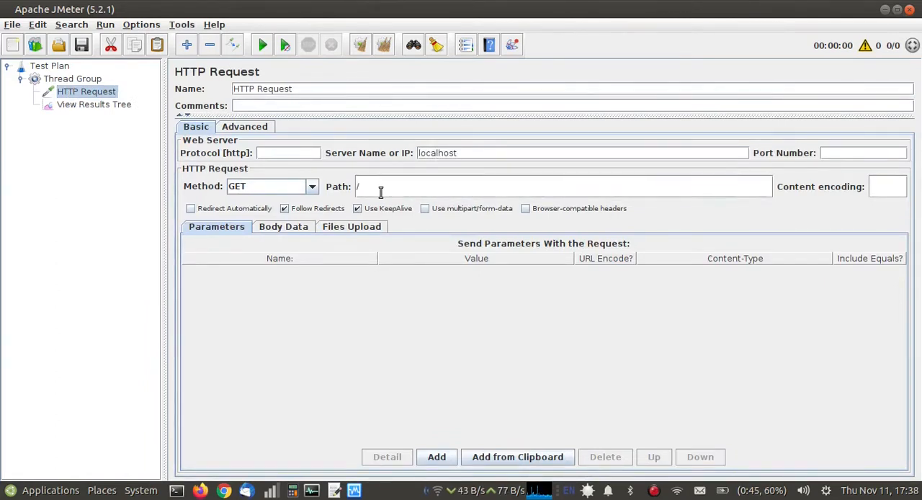
Enter ${__groovy(new Date().format("YYYY-MM-dd HH:mm:ss"\, TimeZone.getTimeZone('GMT')),)} as the HTTP Request's body data.
{"action": "left_click", "coordinate": [285, 227]}
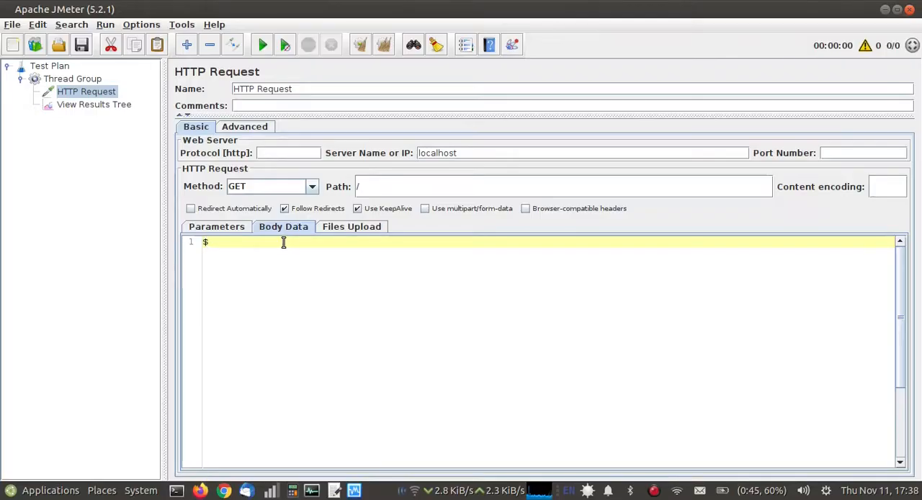
{"action": "type", "text": "{__groovy(new Date"}
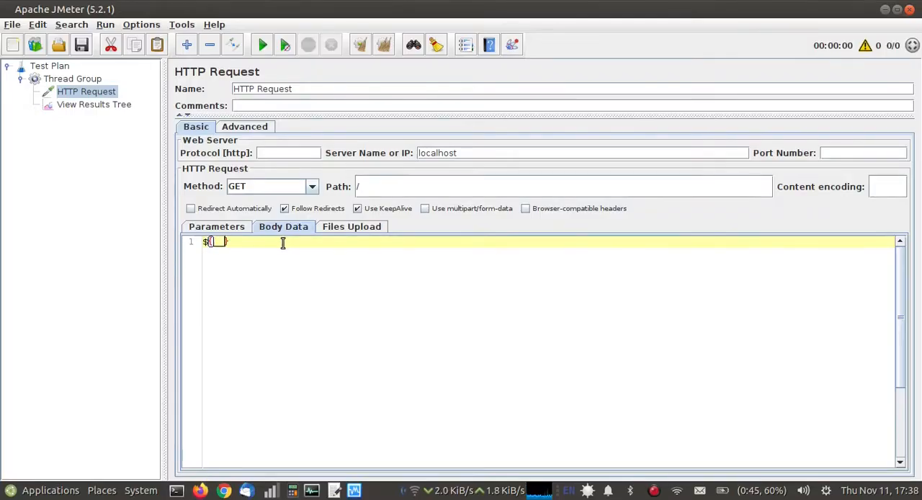
{"action": "type", "text": "().format(\"YYYY-MM"}
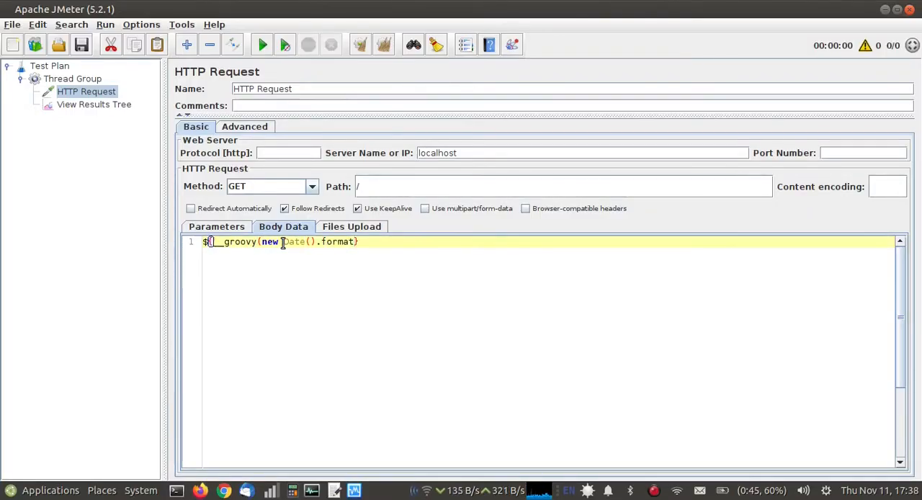
{"action": "type", "text": "-dd HH:mm:ss\"\\, TimeZo"}
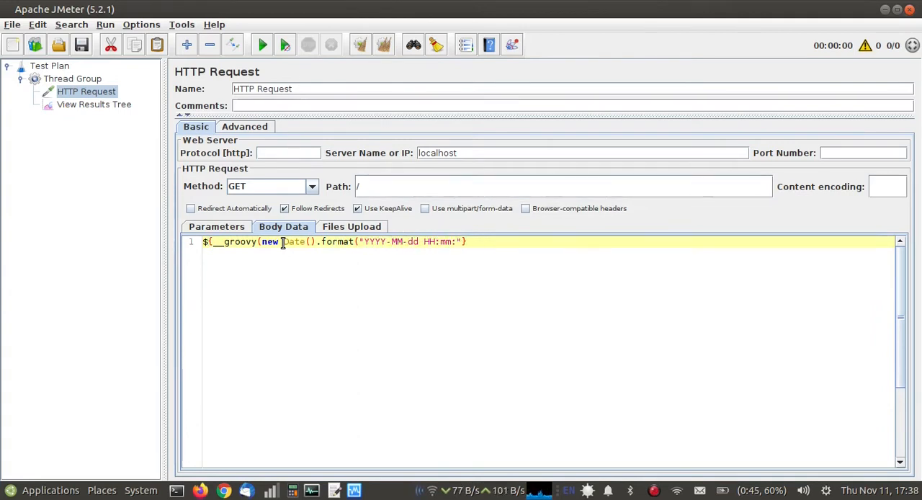
{"action": "type", "text": "ne.getTimeZone('G"}
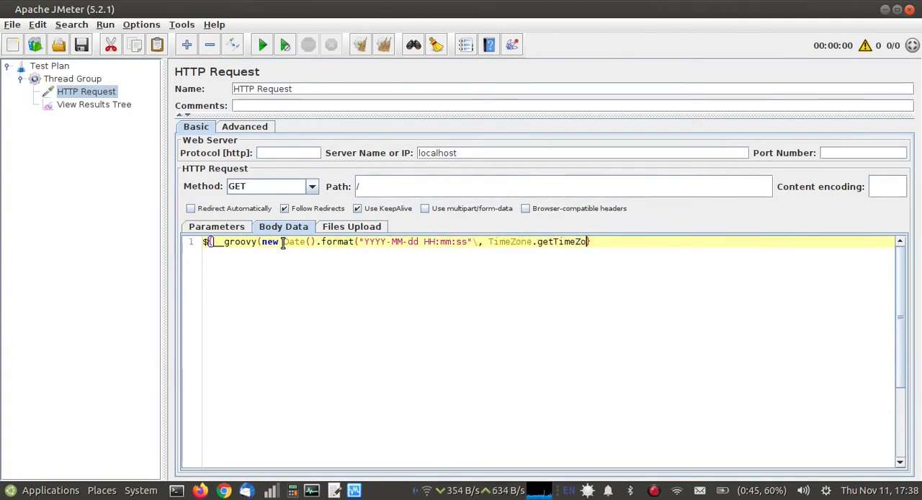
{"action": "type", "text": "MT')),"}
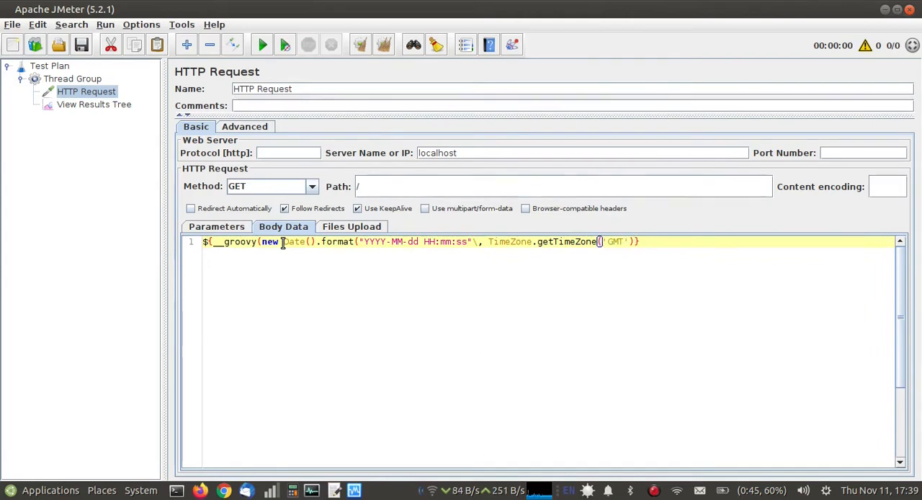
{"action": "key", "text": "End"}
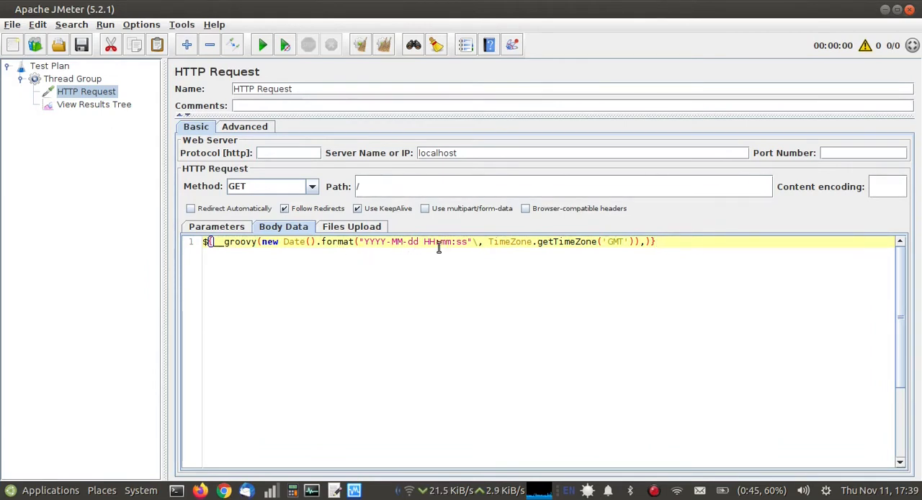
{"action": "double_click", "coordinate": [614, 243]}
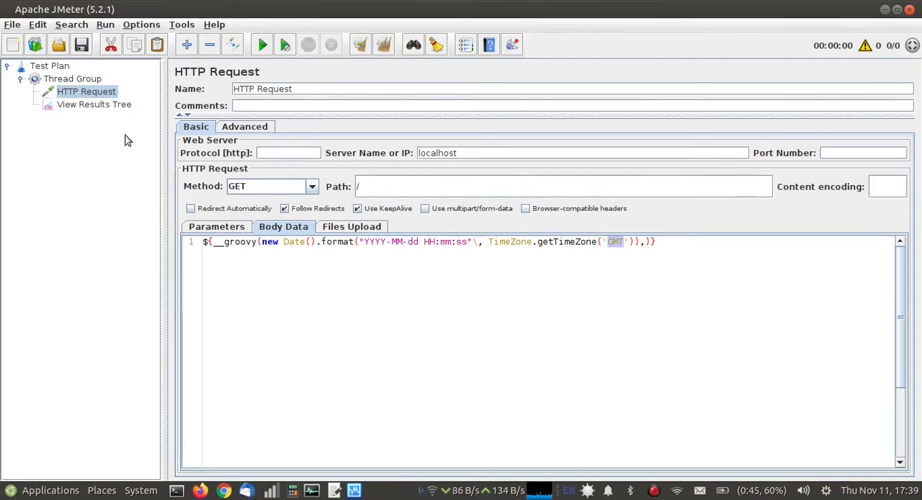
Run the test plan without saving it and view the request body of HTTP Request-0 in the results tree.
{"action": "left_click", "coordinate": [105, 24]}
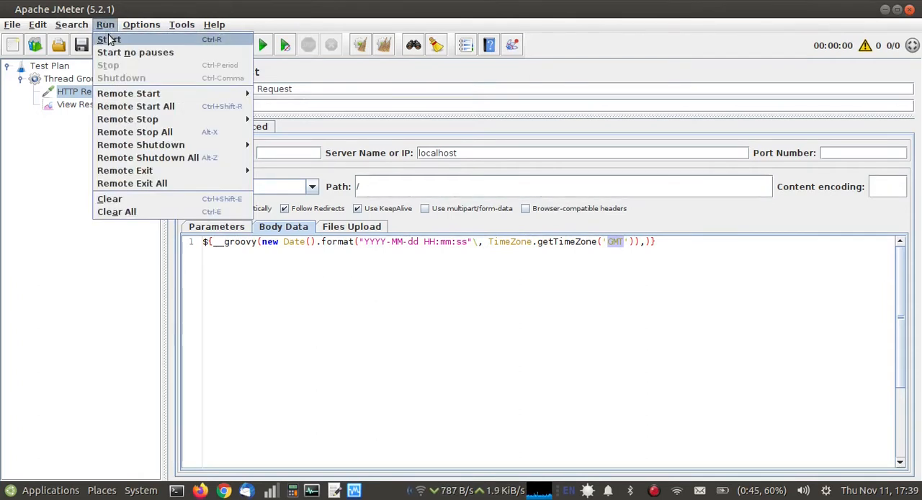
{"action": "left_click", "coordinate": [108, 36]}
{"action": "left_click", "coordinate": [476, 275]}
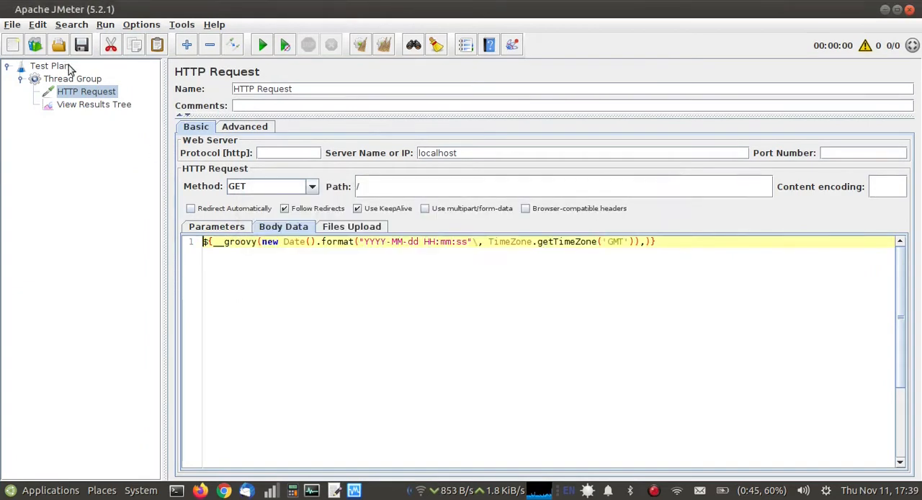
{"action": "left_click", "coordinate": [101, 106]}
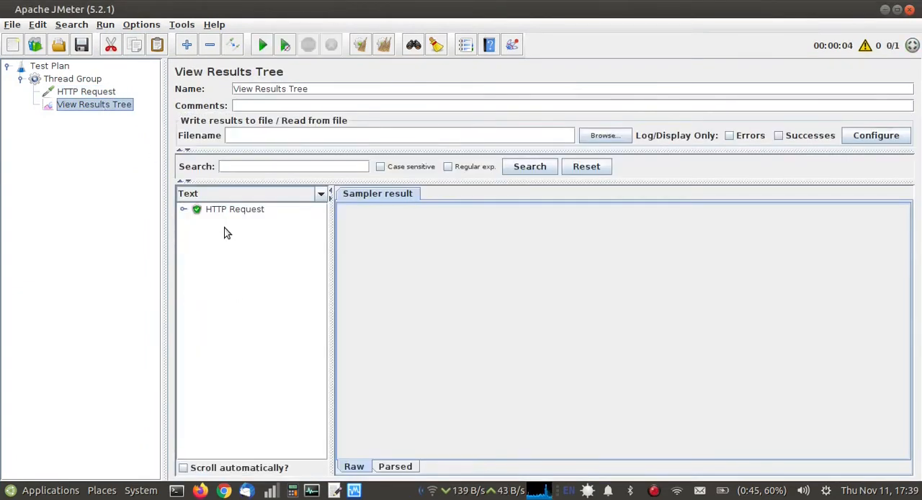
{"action": "left_click", "coordinate": [185, 210]}
{"action": "left_click", "coordinate": [236, 229]}
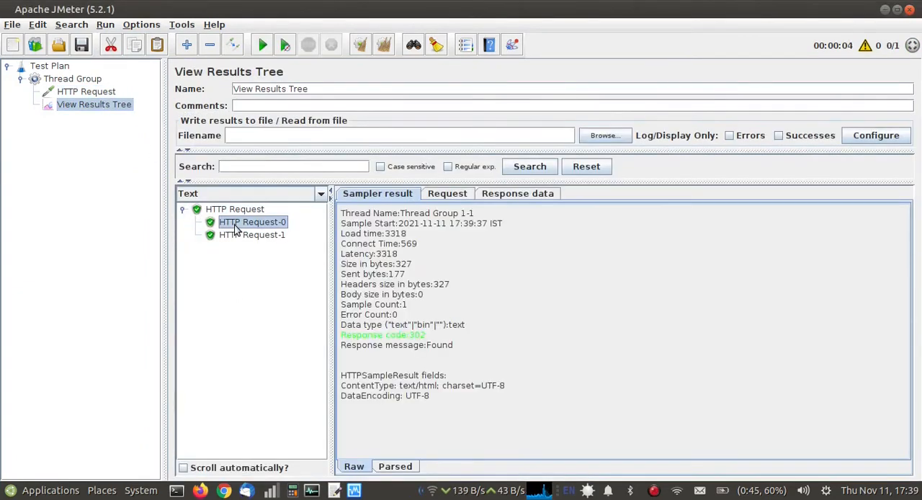
{"action": "left_click", "coordinate": [447, 194]}
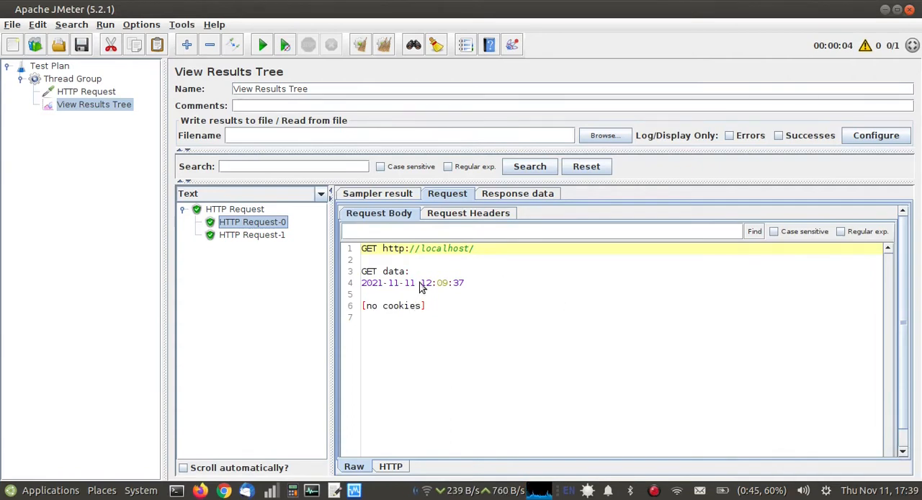
Duplicate the GMT groovy line onto a second line of the HTTP Request's body data and set the copy's time zone to PST.
{"action": "left_click", "coordinate": [81, 99]}
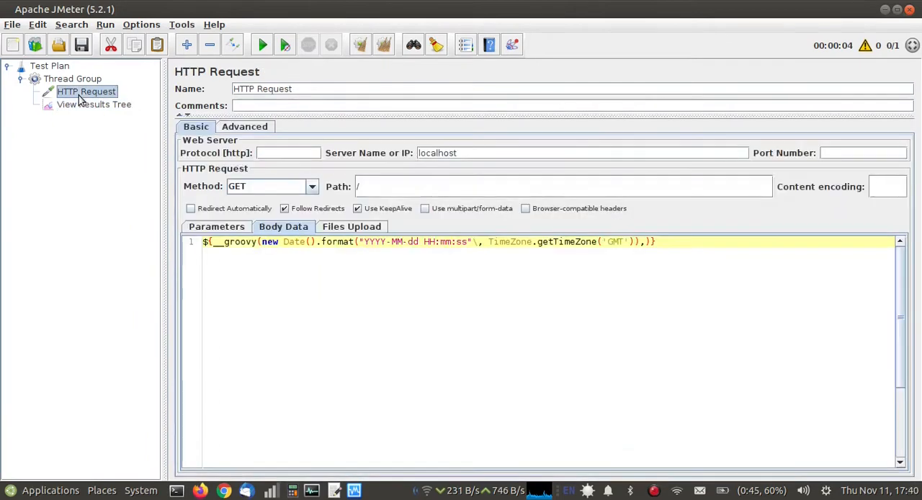
{"action": "triple_click", "coordinate": [433, 241]}
{"action": "key", "text": "ctrl+c"}
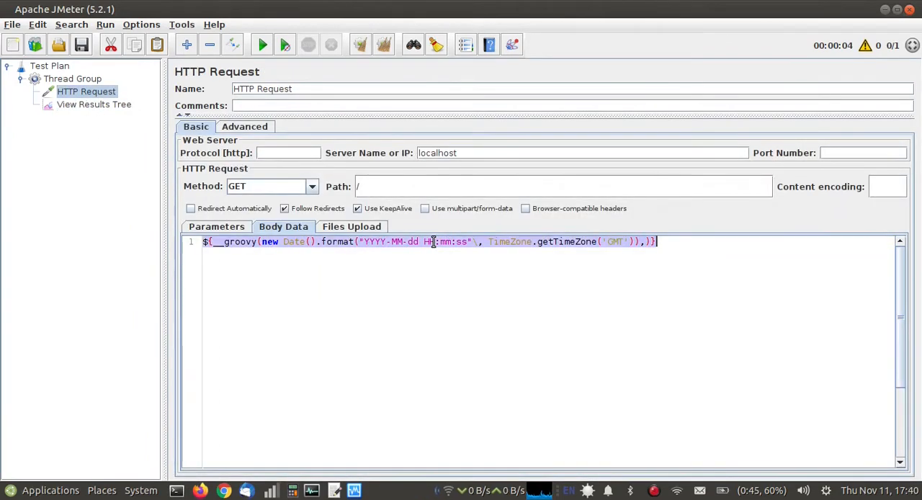
{"action": "left_click", "coordinate": [661, 243]}
{"action": "key", "text": "Return"}
{"action": "key", "text": "ctrl+v"}
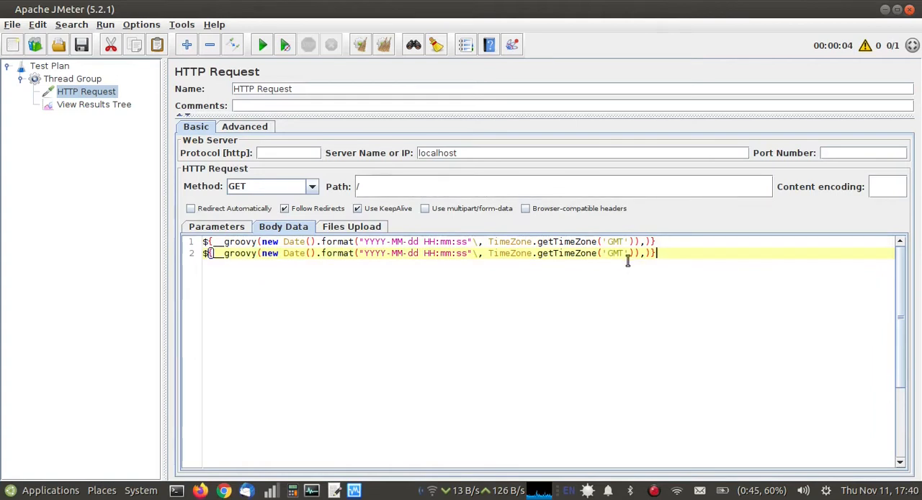
{"action": "double_click", "coordinate": [614, 253]}
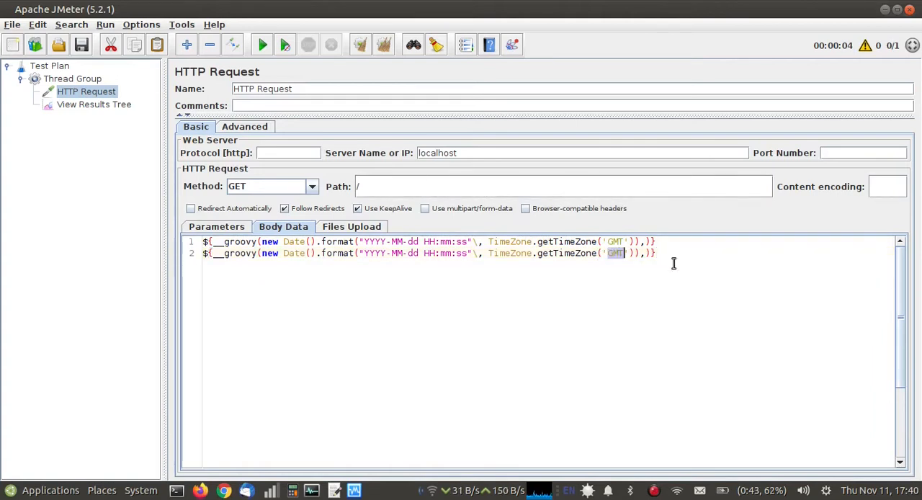
{"action": "key", "text": "BackSpace"}
{"action": "type", "text": "PST"}
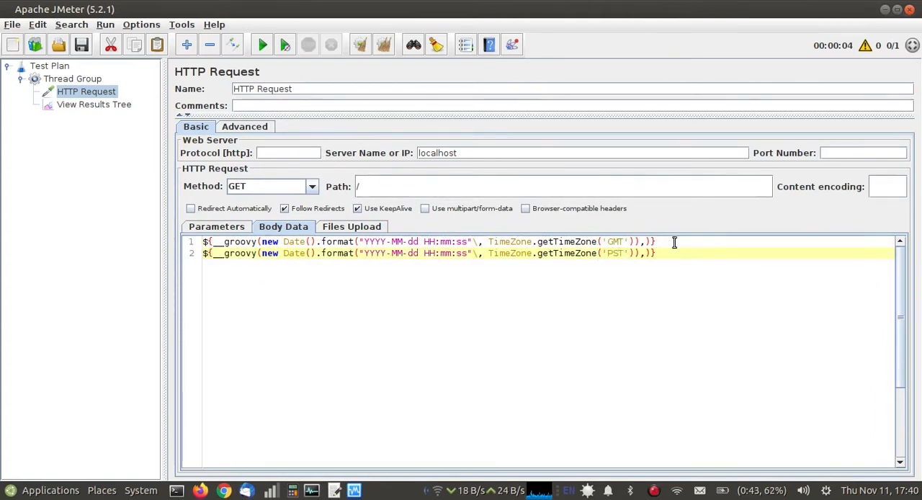
Rerun the test plan without saving and view the second run's HTTP Request-0 request body in the results tree.
{"action": "left_click", "coordinate": [105, 25]}
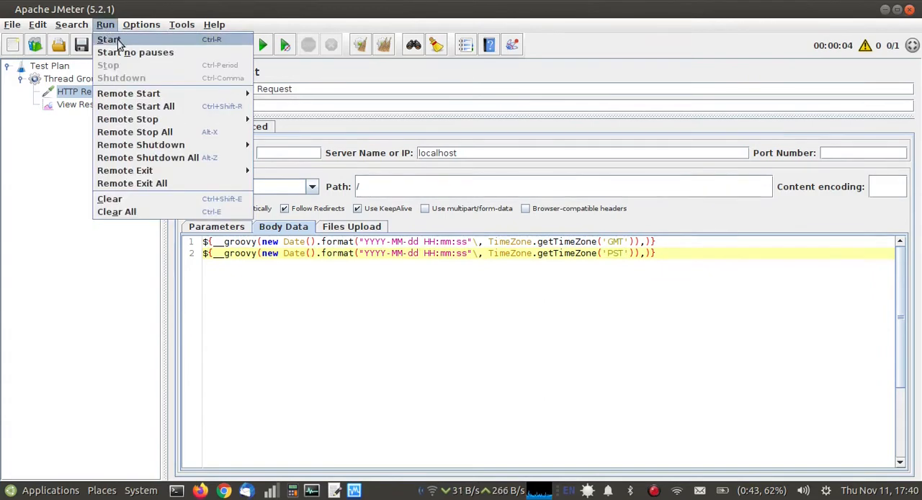
{"action": "left_click", "coordinate": [118, 41]}
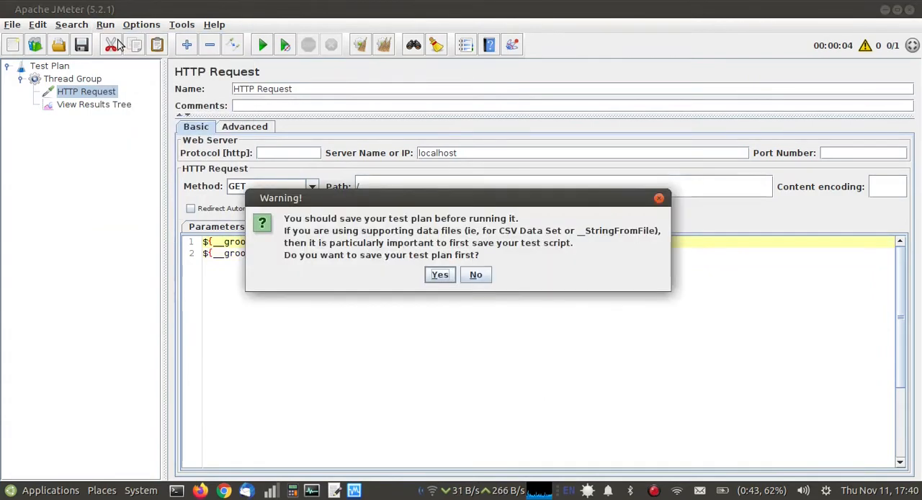
{"action": "left_click", "coordinate": [475, 274]}
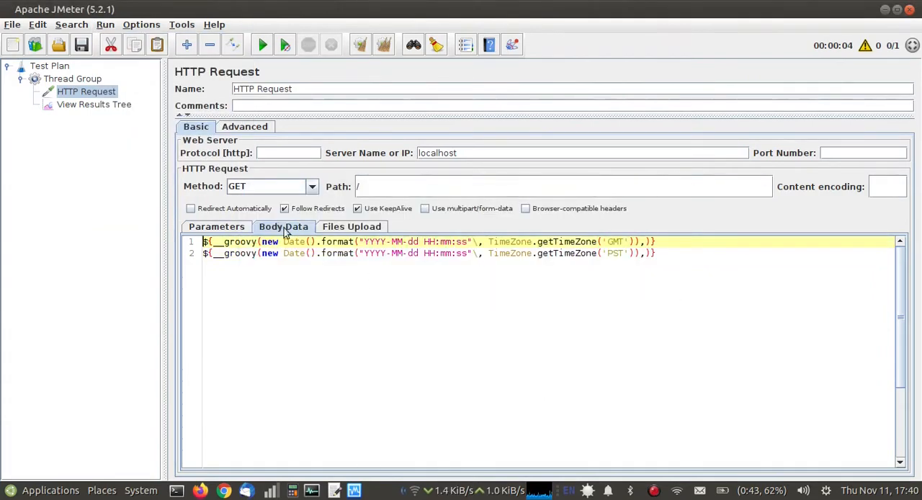
{"action": "left_click", "coordinate": [107, 105]}
{"action": "left_click", "coordinate": [182, 247]}
{"action": "left_click", "coordinate": [270, 262]}
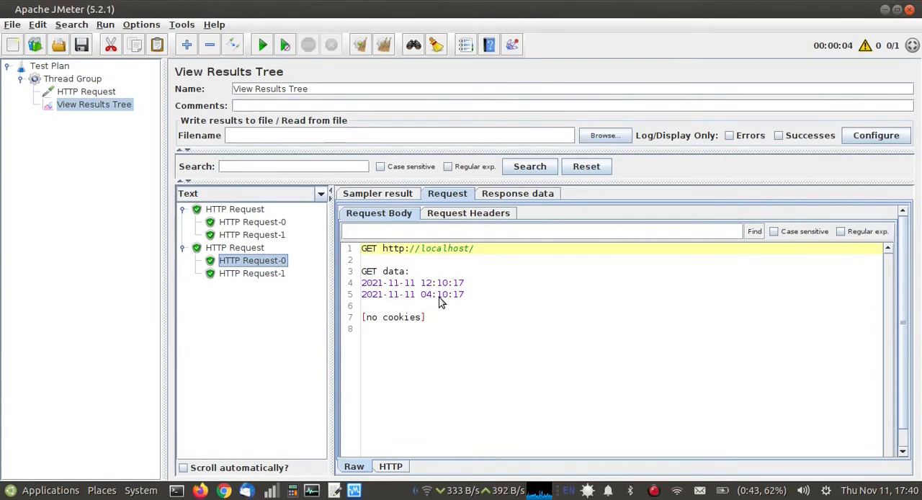
Copy the PST groovy line onto a third line of the HTTP Request's body data and set its time zone to IST.
{"action": "left_click", "coordinate": [108, 92]}
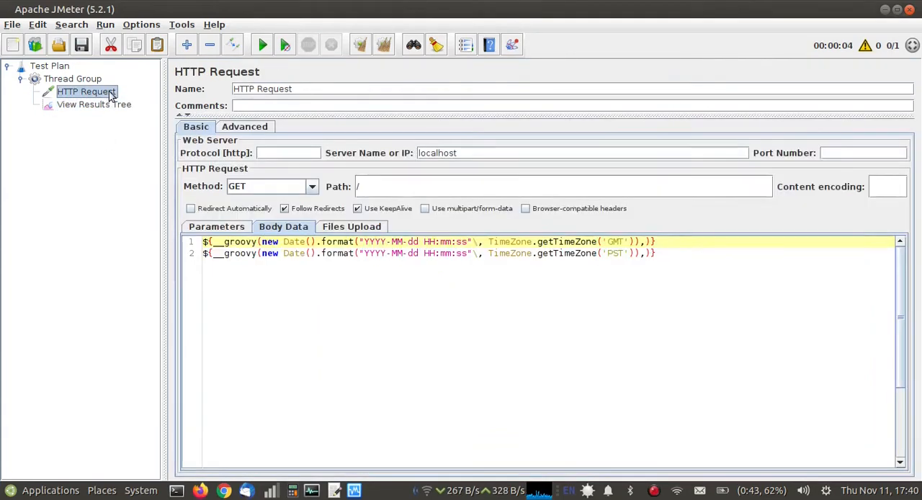
{"action": "triple_click", "coordinate": [426, 254]}
{"action": "key", "text": "ctrl+c"}
{"action": "left_click", "coordinate": [680, 252]}
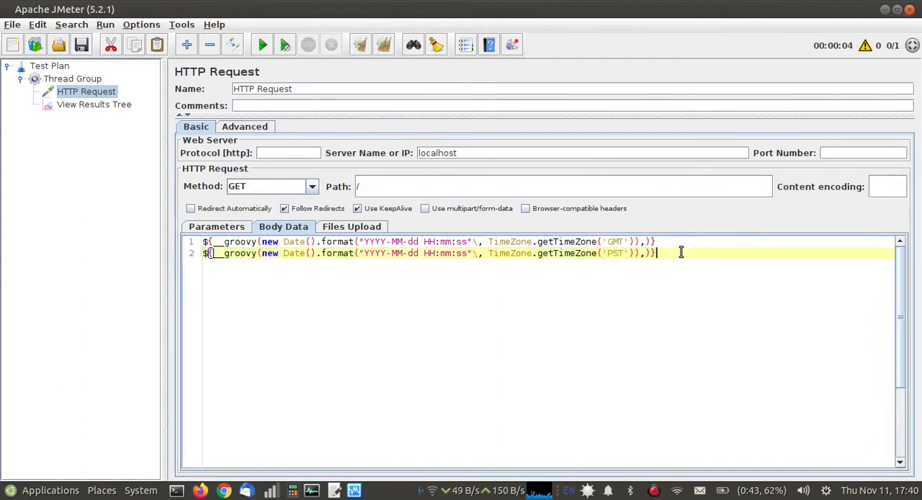
{"action": "key", "text": "Return"}
{"action": "key", "text": "ctrl+v"}
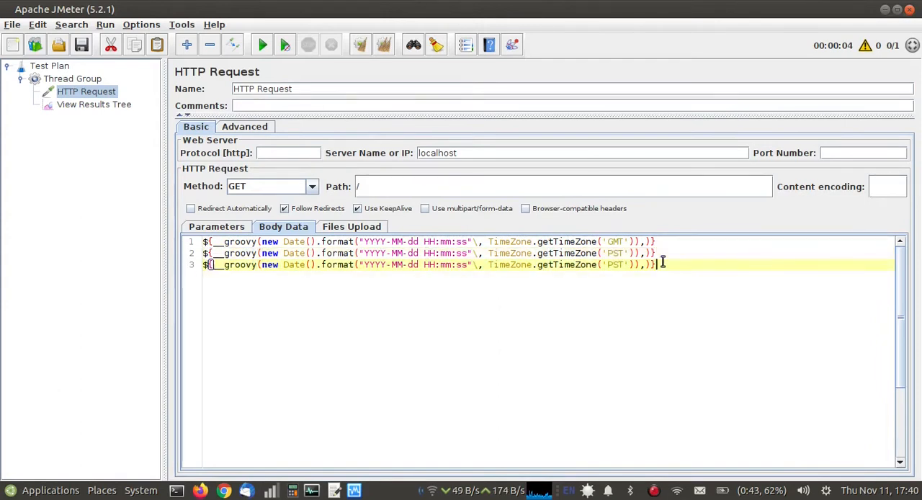
{"action": "double_click", "coordinate": [616, 265]}
{"action": "type", "text": "IST"}
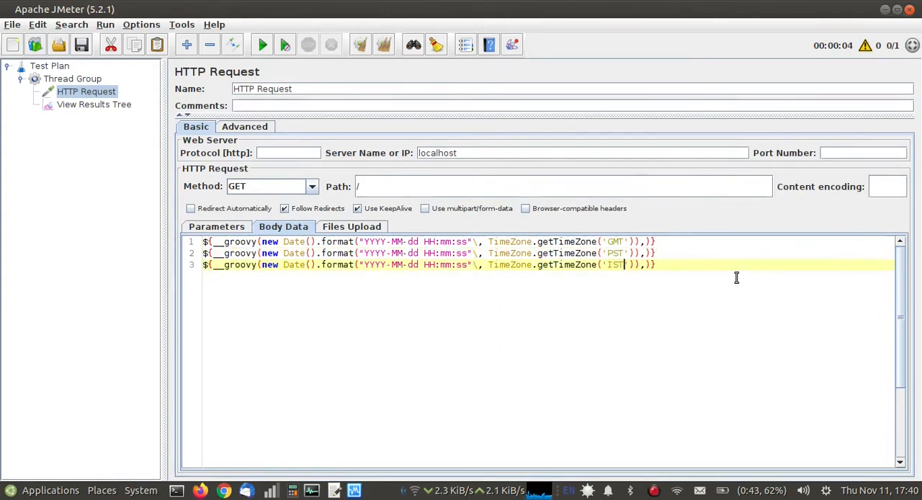
Run the test plan again without saving and examine the IST line in the third run's HTTP Request-0 request body.
{"action": "left_click", "coordinate": [107, 26]}
{"action": "left_click", "coordinate": [117, 37]}
{"action": "left_click", "coordinate": [475, 274]}
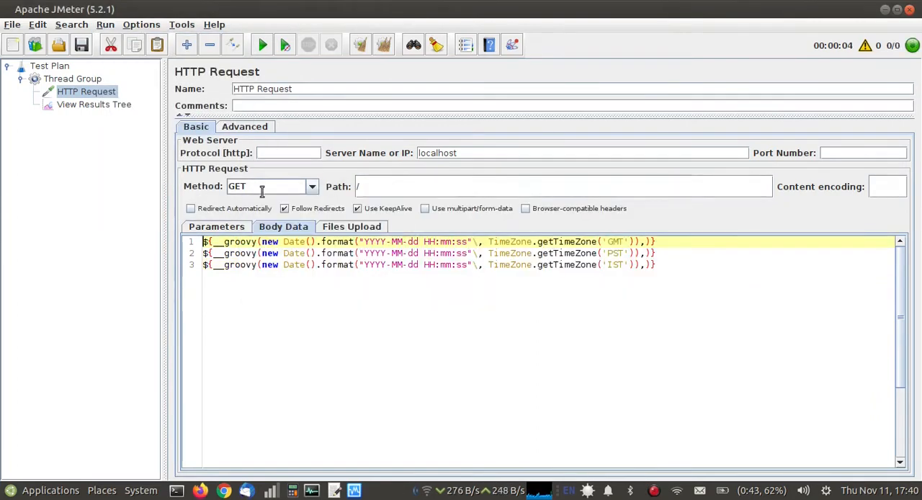
{"action": "left_click", "coordinate": [94, 105]}
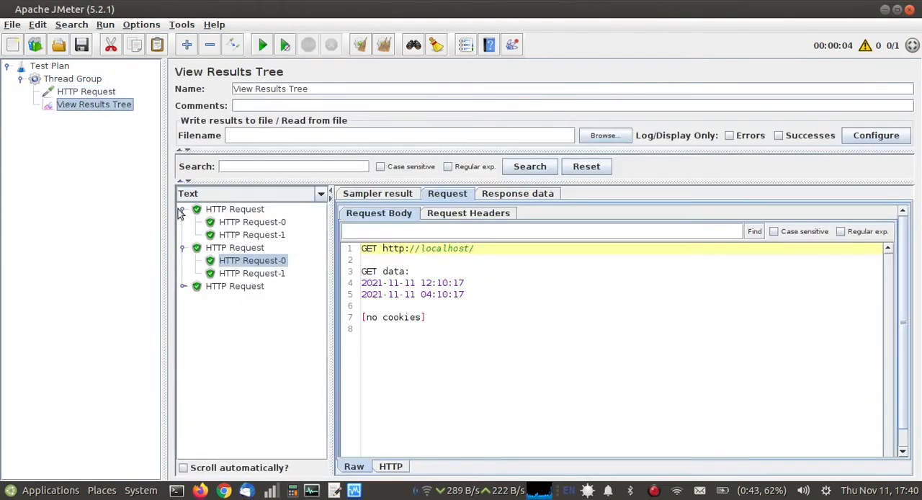
{"action": "left_click", "coordinate": [183, 287]}
{"action": "left_click", "coordinate": [252, 299]}
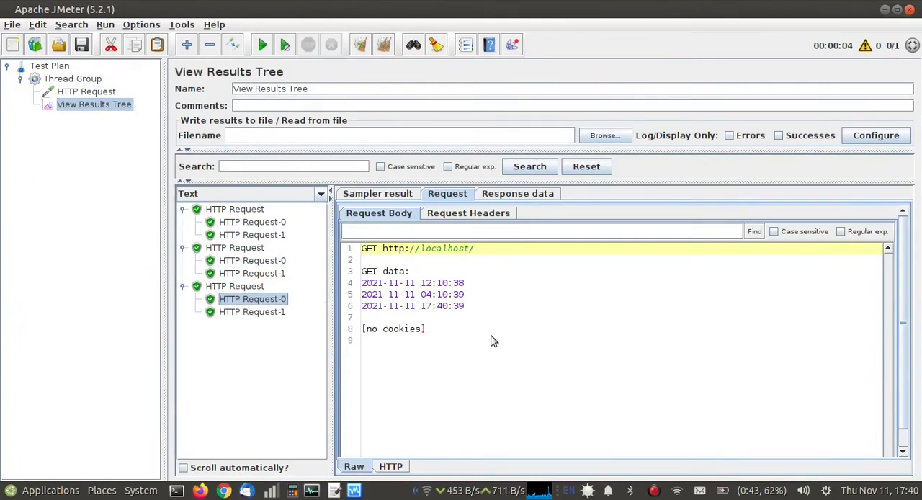
{"action": "triple_click", "coordinate": [432, 307]}
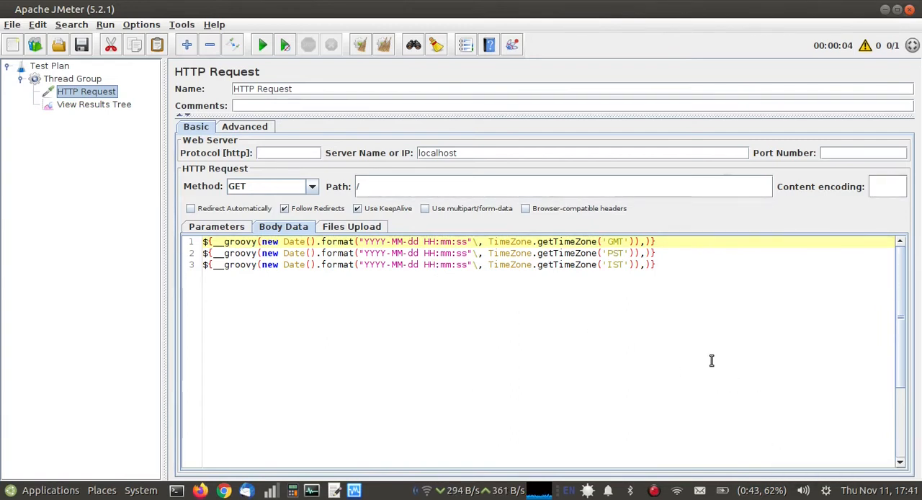
Copy the IST groovy line to line 5 of the HTTP Request's body data and change its hour format to hh.
{"action": "double_click", "coordinate": [440, 265]}
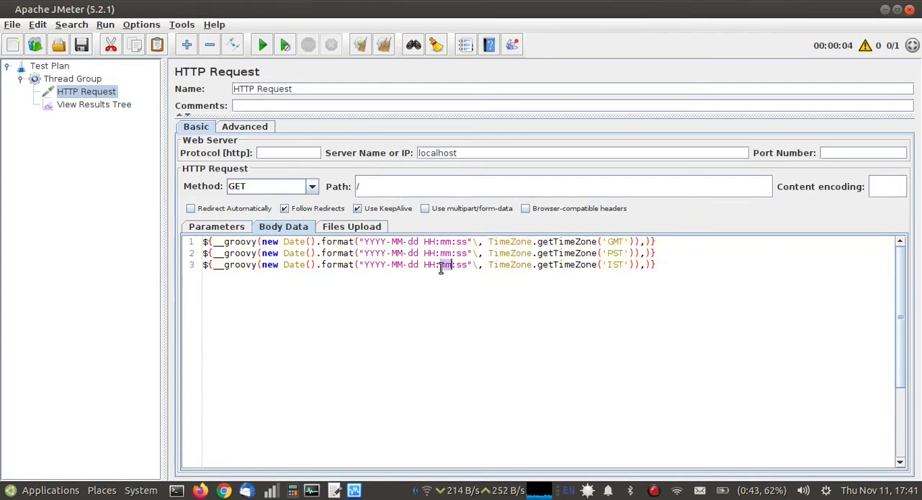
{"action": "triple_click", "coordinate": [441, 265]}
{"action": "left_click", "coordinate": [668, 264]}
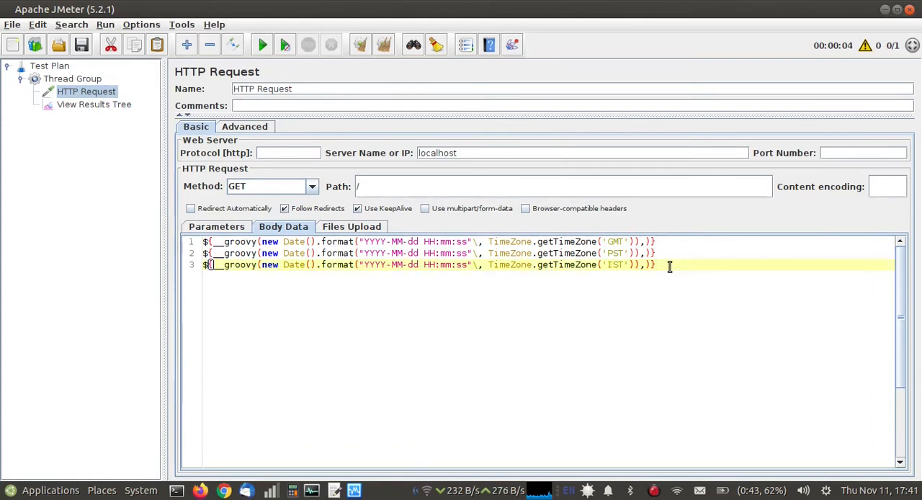
{"action": "key", "text": "Return"}
{"action": "key", "text": "Return"}
{"action": "key", "text": "ctrl+v"}
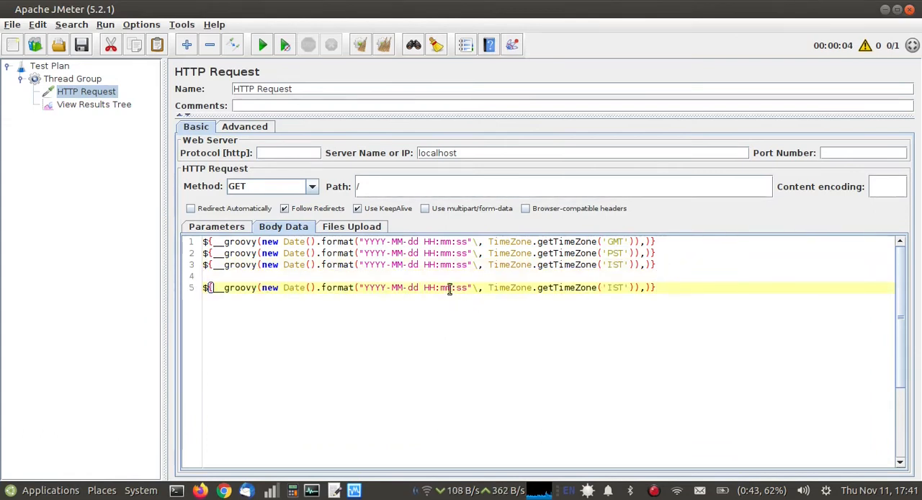
{"action": "key", "text": "BackSpace"}
{"action": "key", "text": "BackSpace"}
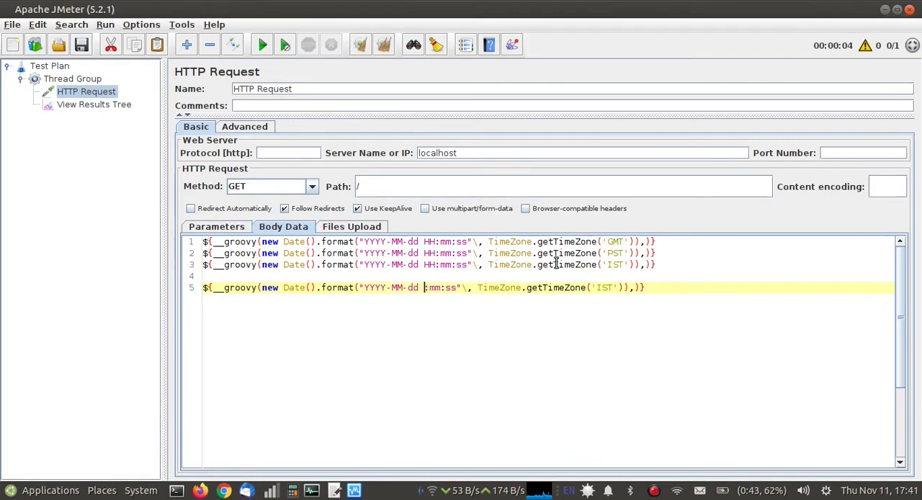
{"action": "type", "text": "hh"}
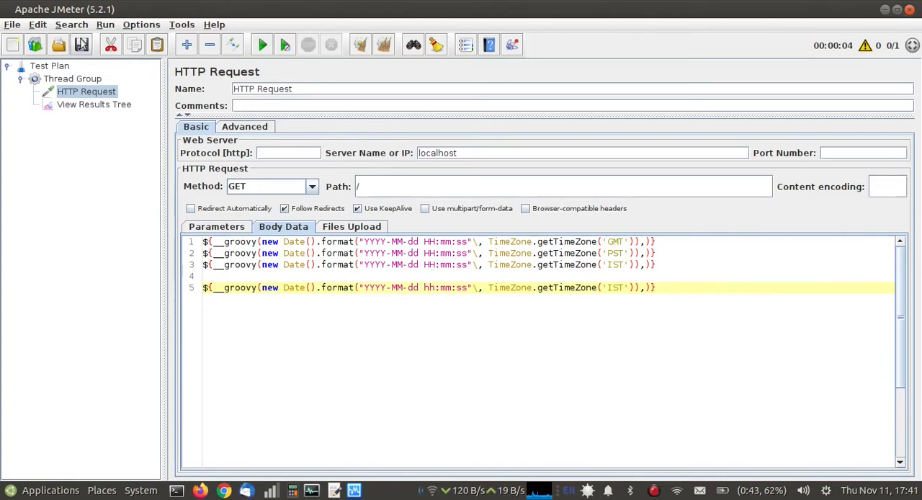
Run the test plan without saving and examine the 12-hour IST line in the fourth run's HTTP Request-0 request body.
{"action": "left_click", "coordinate": [105, 24]}
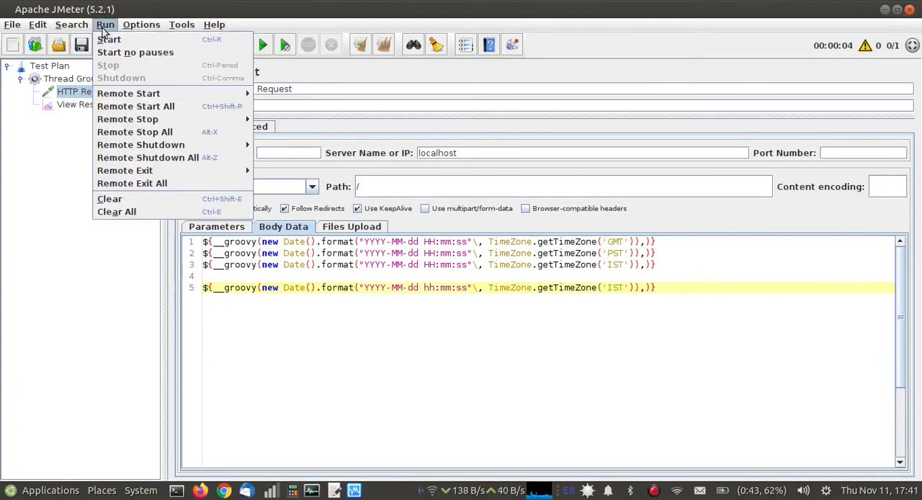
{"action": "left_click", "coordinate": [109, 40]}
{"action": "left_click", "coordinate": [475, 274]}
{"action": "left_click", "coordinate": [72, 107]}
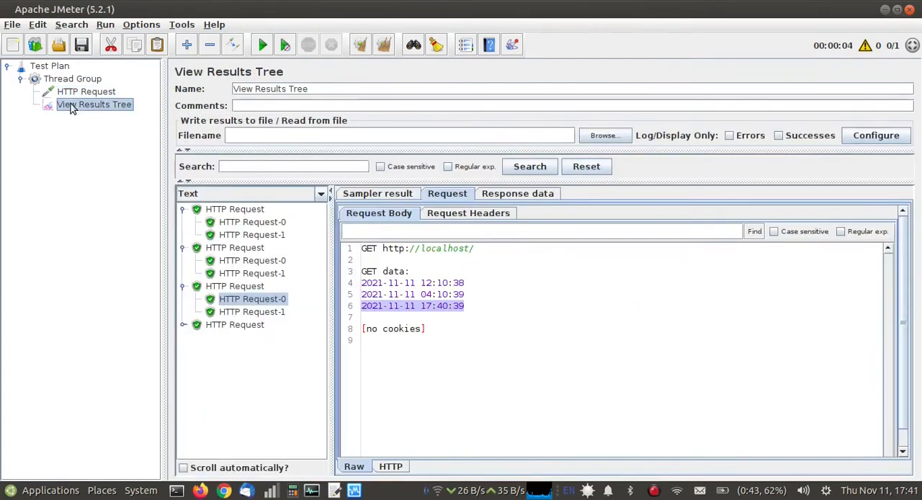
{"action": "left_click", "coordinate": [182, 325]}
{"action": "left_click", "coordinate": [243, 337]}
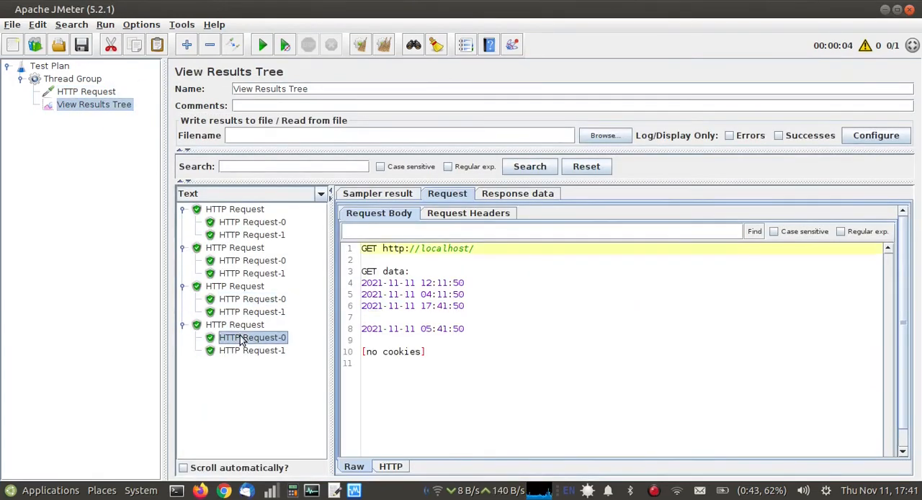
{"action": "triple_click", "coordinate": [432, 334]}
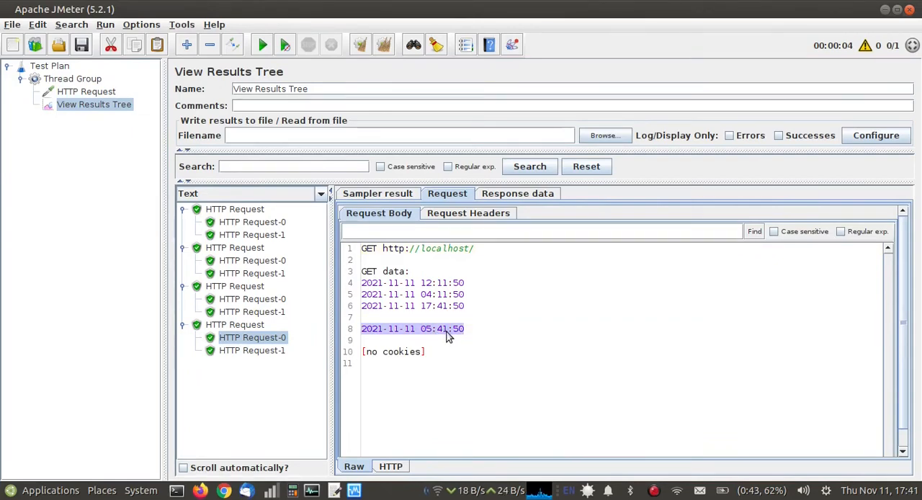
Switch to LibreOffice Impress to view the Method 2 slide about the timeshift function, and return to JMeter.
{"action": "key", "text": "alt+Tab"}
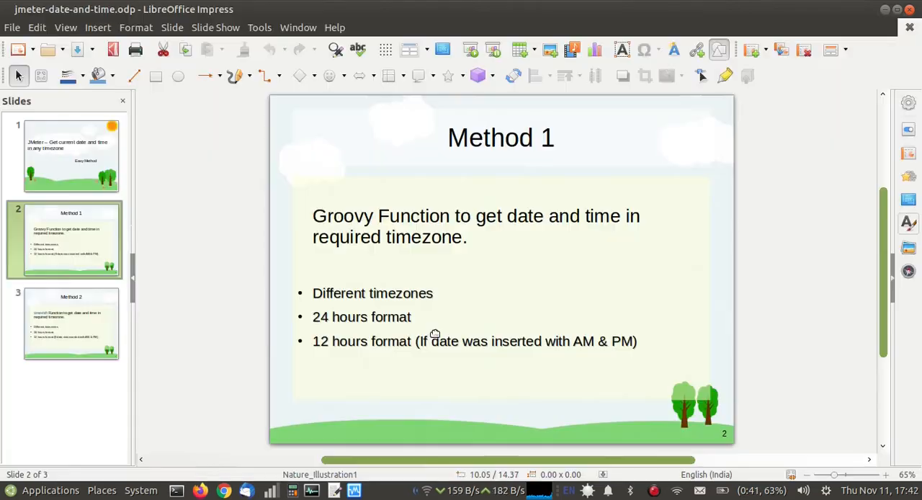
{"action": "left_click", "coordinate": [77, 313]}
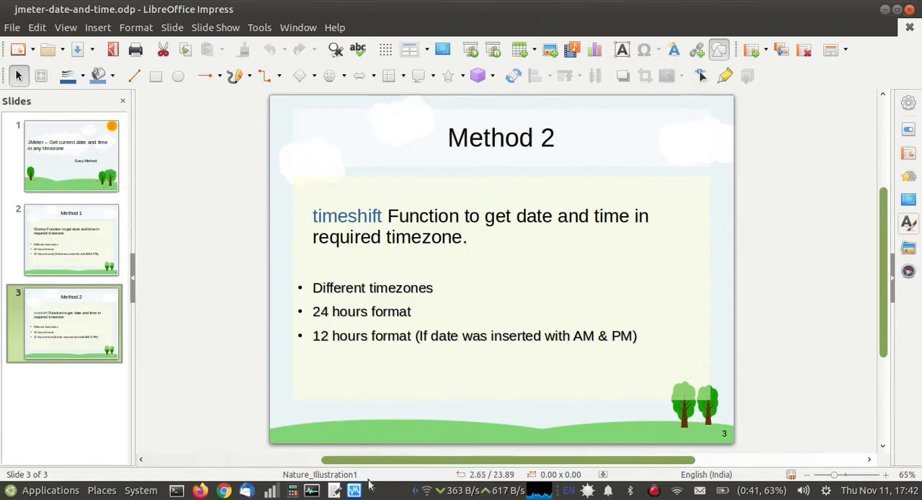
{"action": "key", "text": "alt+Tab"}
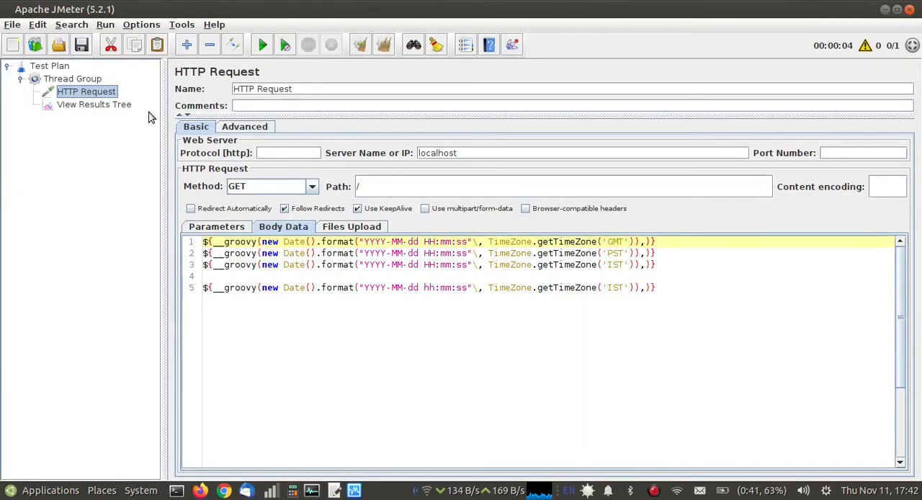
Add ${__timeShift(YYYY-MM-dd HH:mm:ss,,PT+2H30M,,)} on line 7 of the HTTP Request's body data.
{"action": "left_click", "coordinate": [672, 277]}
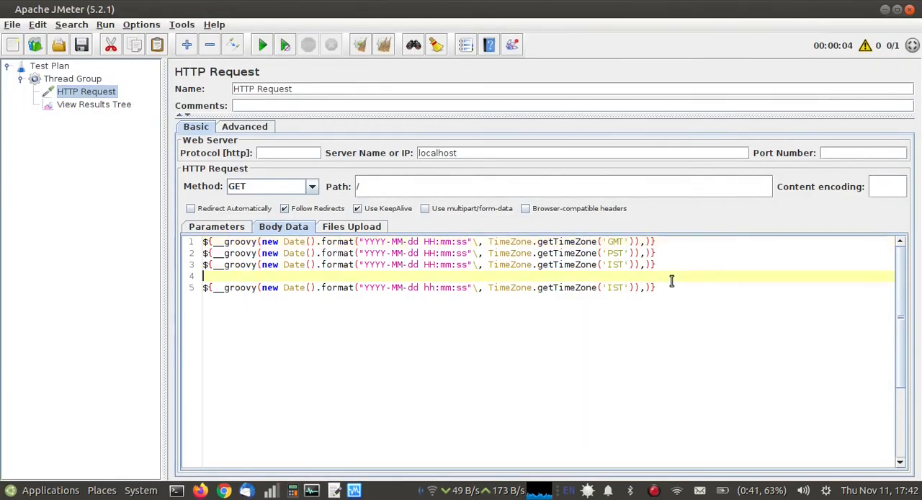
{"action": "left_click", "coordinate": [669, 288]}
{"action": "key", "text": "Return"}
{"action": "key", "text": "Return"}
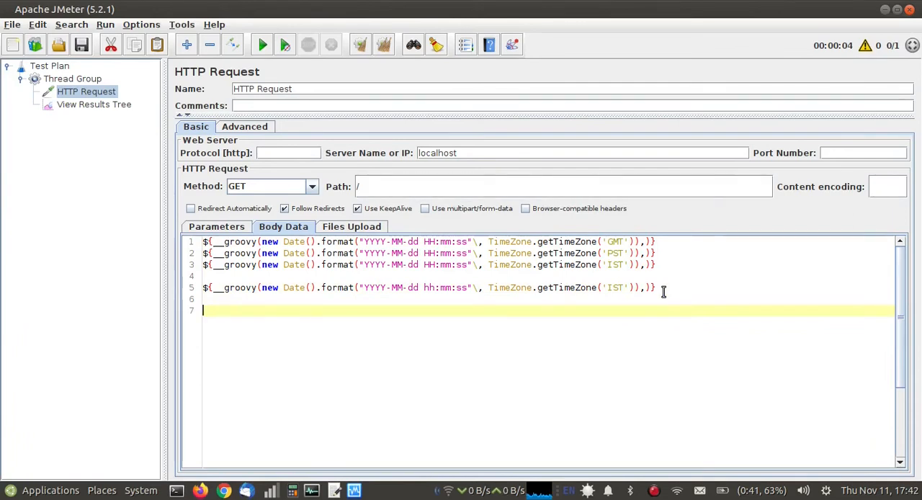
{"action": "type", "text": "${"}
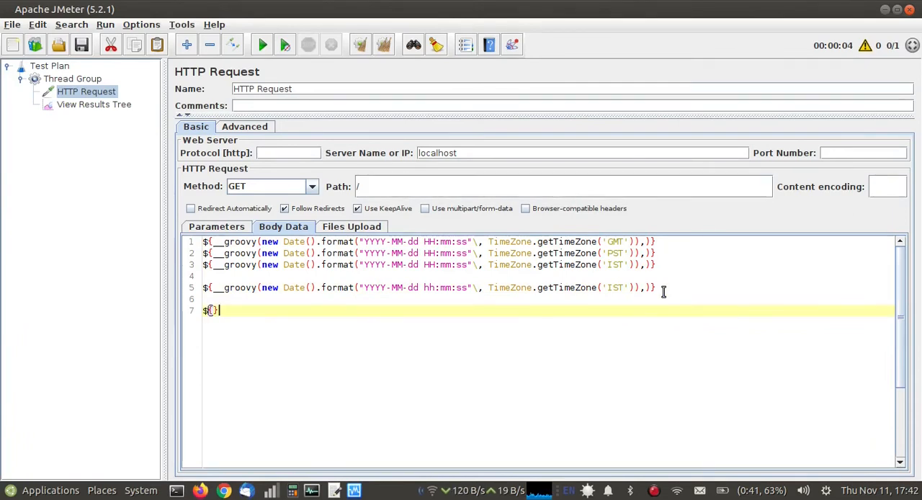
{"action": "type", "text": "__ti"}
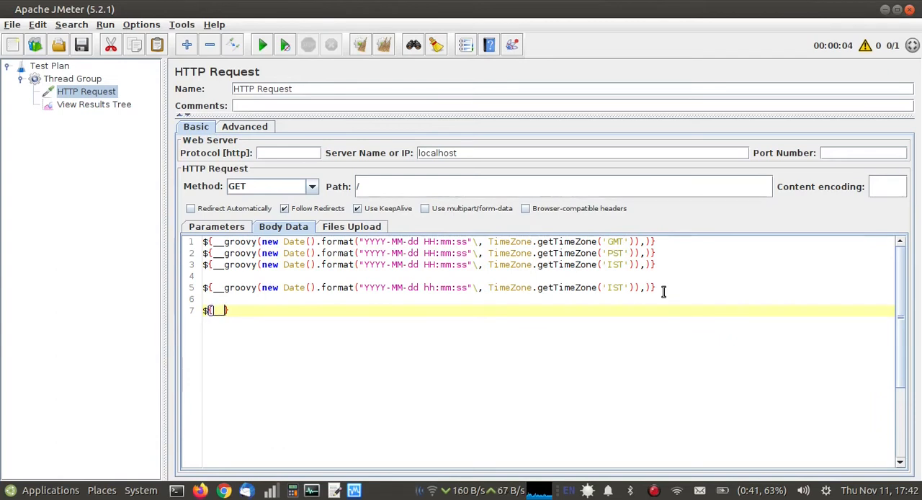
{"action": "type", "text": "me"}
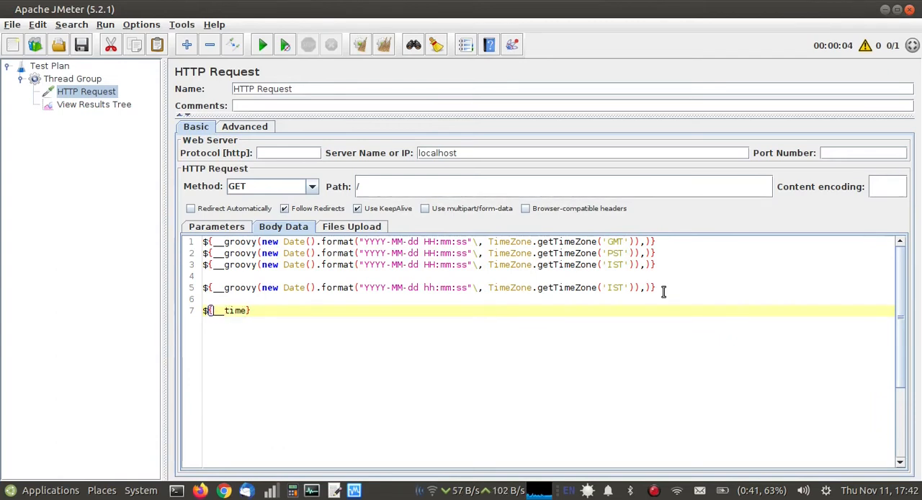
{"action": "type", "text": "Shift"}
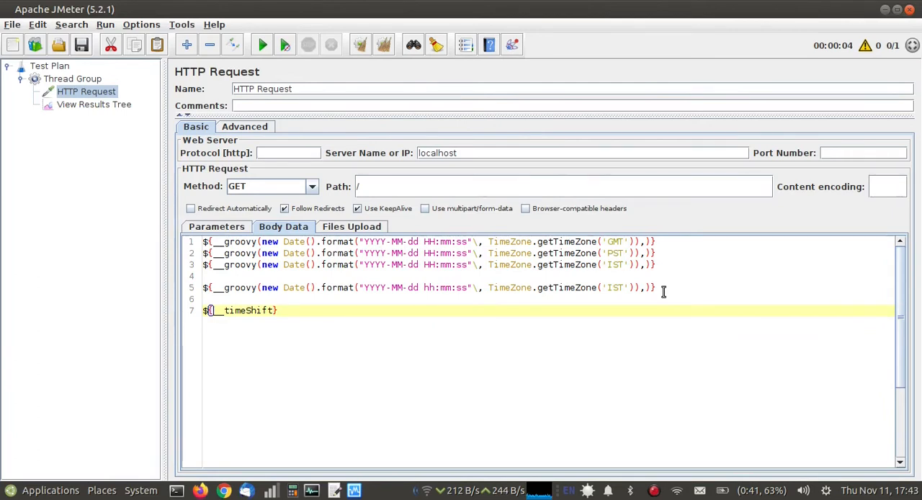
{"action": "type", "text": "(YYYY-MM-dd HH:mm:ss,,"}
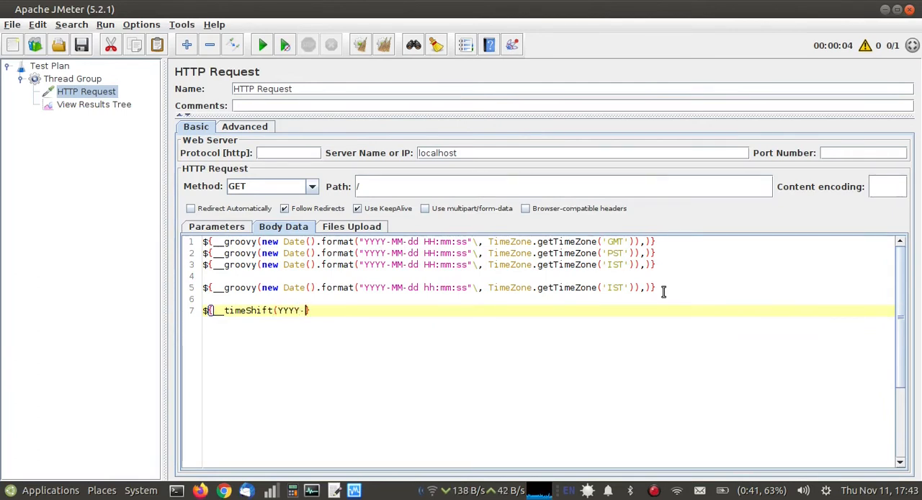
{"action": "type", "text": "PT+2H30M,,)"}
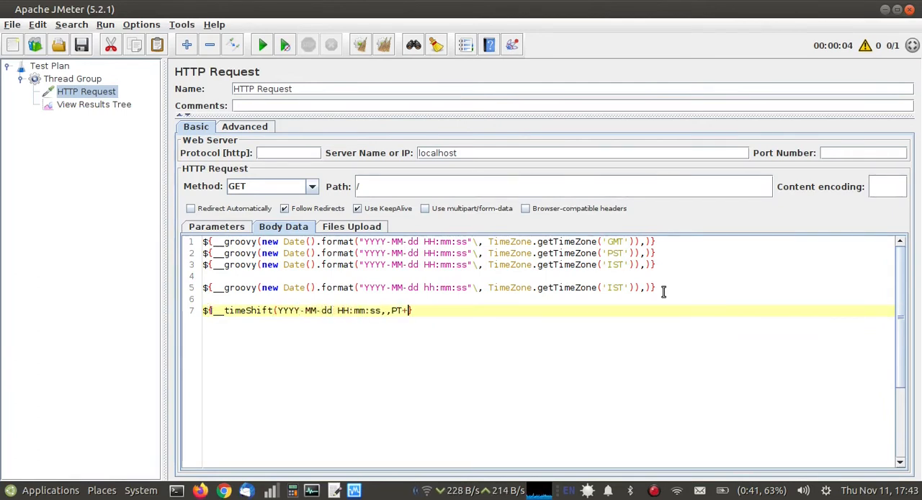
Examine the date format and the PT+2H30M shift argument in the __timeShift line.
{"action": "left_click", "coordinate": [348, 311]}
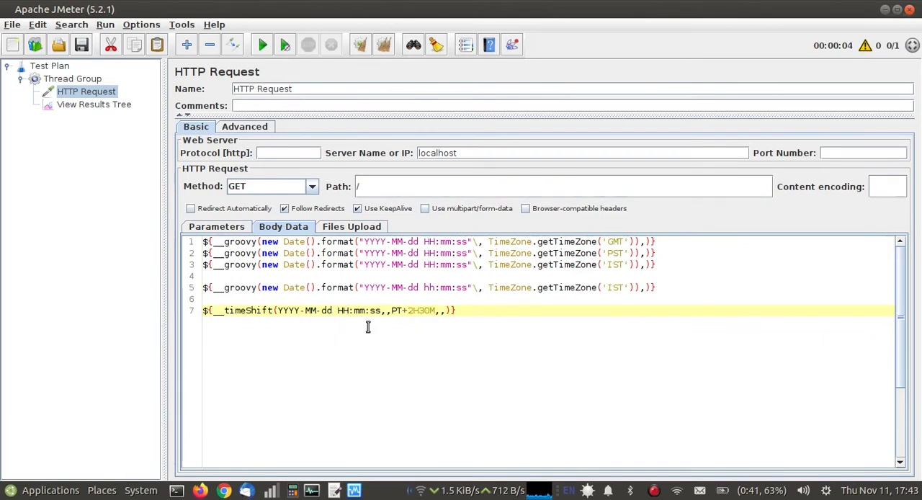
{"action": "left_click", "coordinate": [415, 312]}
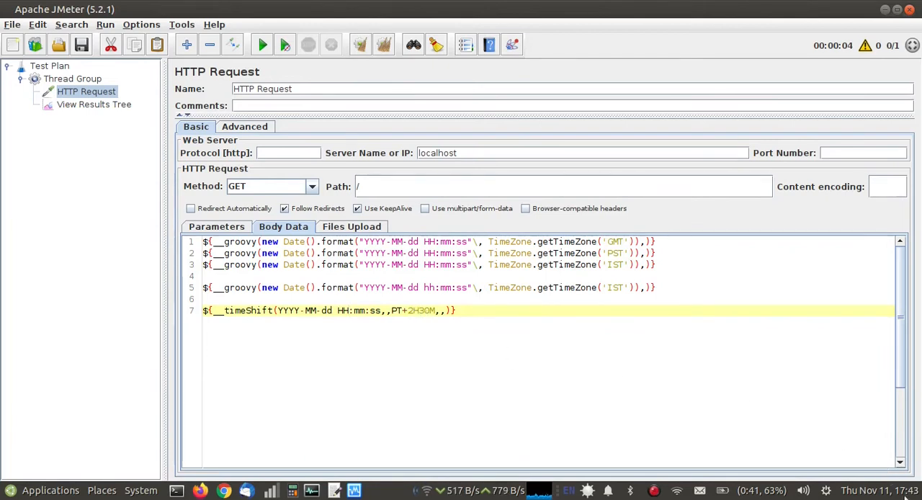
{"action": "triple_click", "coordinate": [414, 310]}
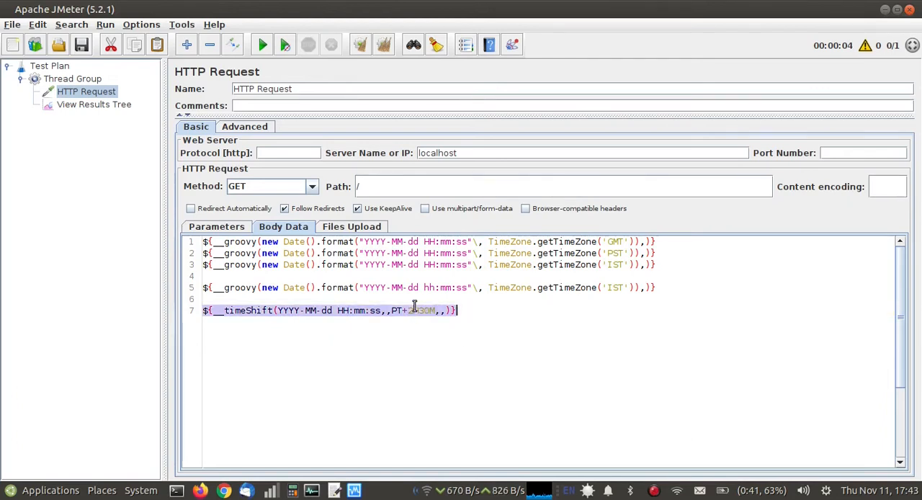
{"action": "left_click", "coordinate": [413, 310]}
{"action": "double_click", "coordinate": [411, 310]}
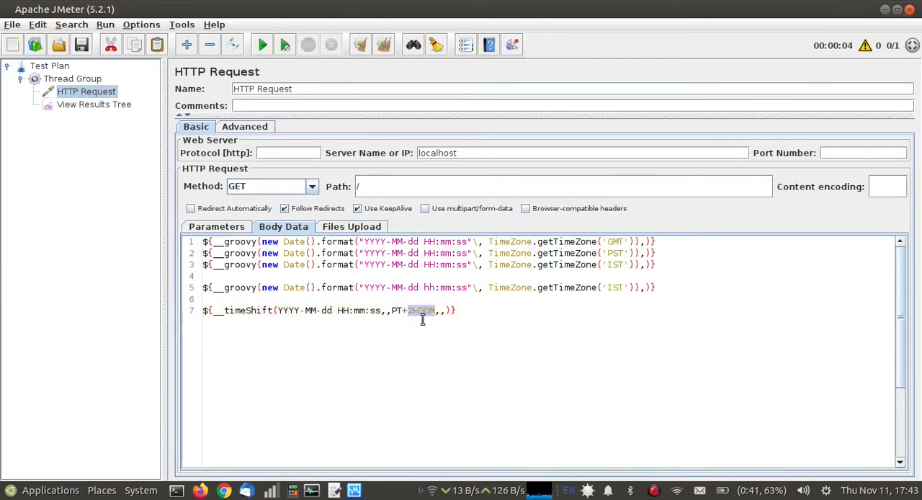
{"action": "left_click", "coordinate": [360, 310]}
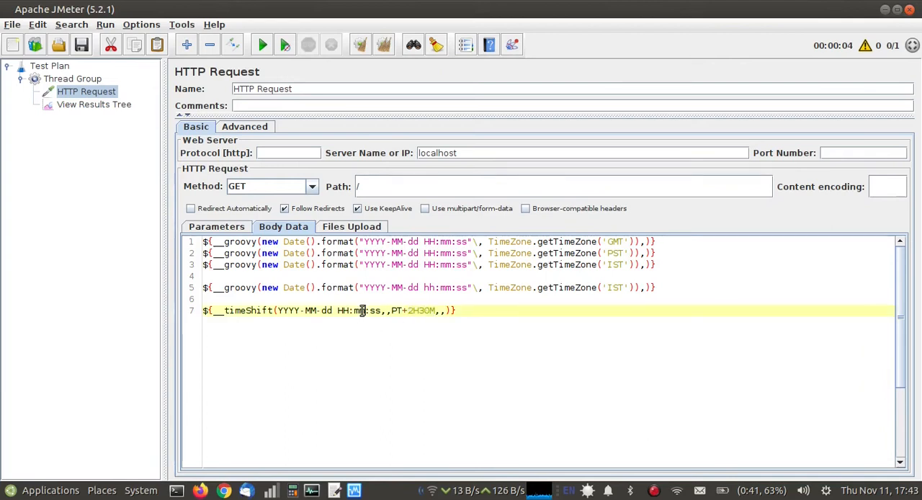
{"action": "triple_click", "coordinate": [360, 311]}
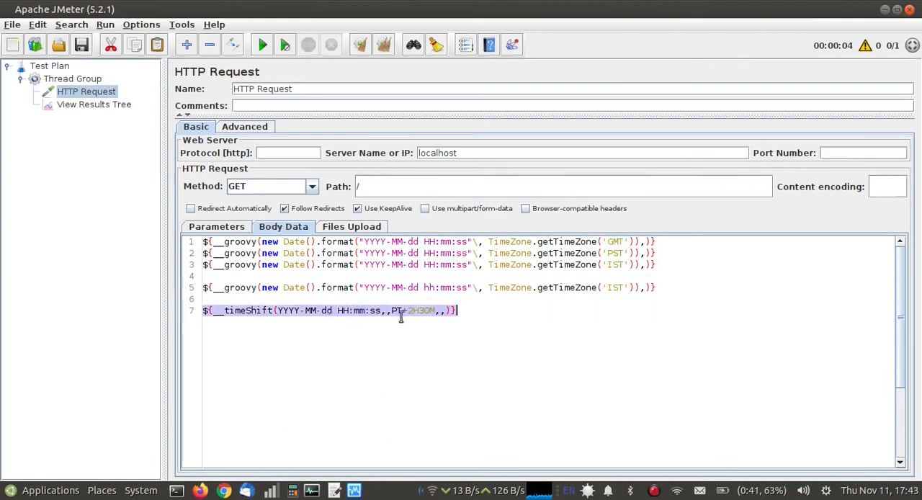
Run the test plan without saving and examine the time-shifted line in the fifth run's HTTP Request-0 request body.
{"action": "left_click", "coordinate": [105, 24]}
{"action": "left_click", "coordinate": [108, 36]}
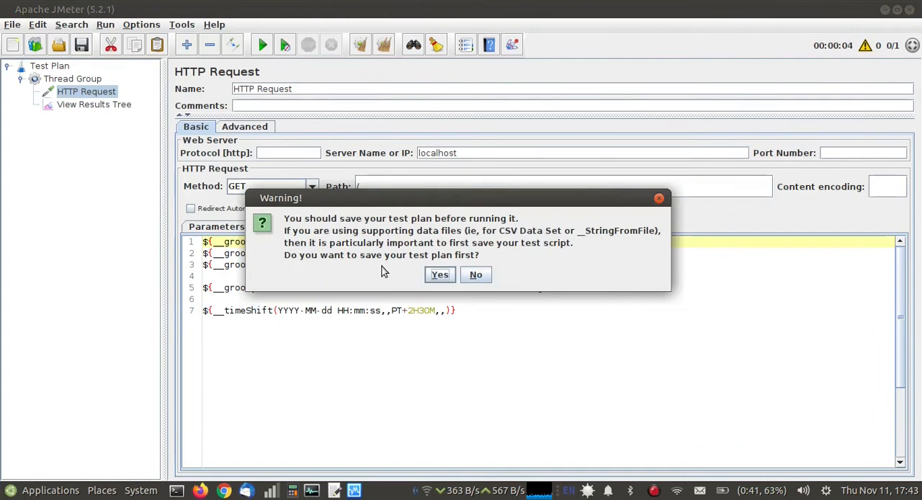
{"action": "left_click", "coordinate": [475, 275]}
{"action": "left_click", "coordinate": [129, 106]}
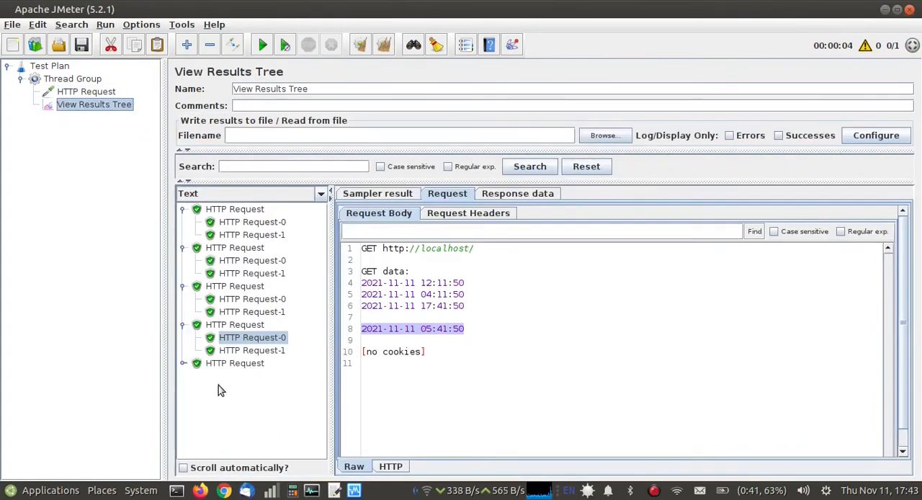
{"action": "left_click", "coordinate": [183, 364]}
{"action": "left_click", "coordinate": [280, 377]}
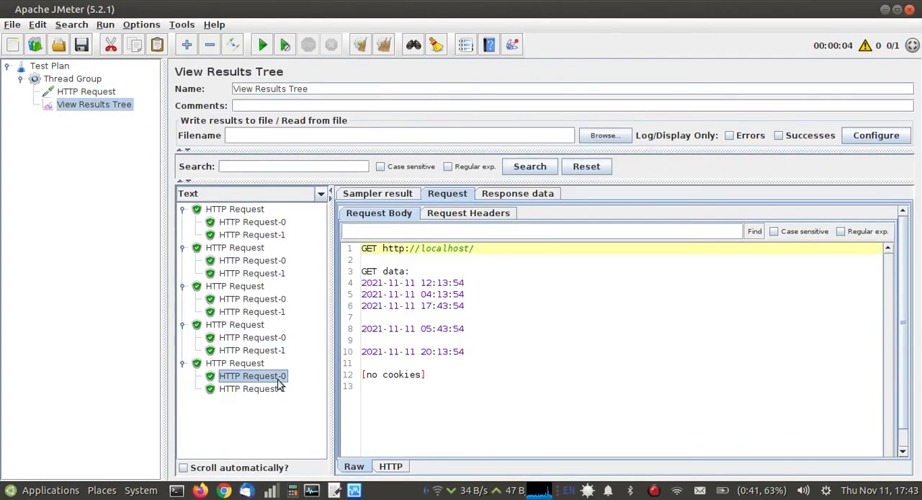
{"action": "triple_click", "coordinate": [432, 356]}
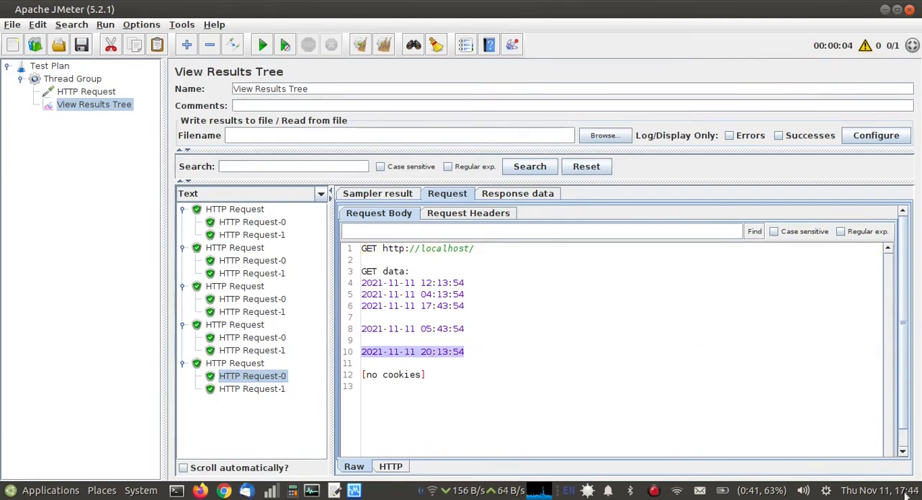
{"action": "left_click", "coordinate": [432, 356]}
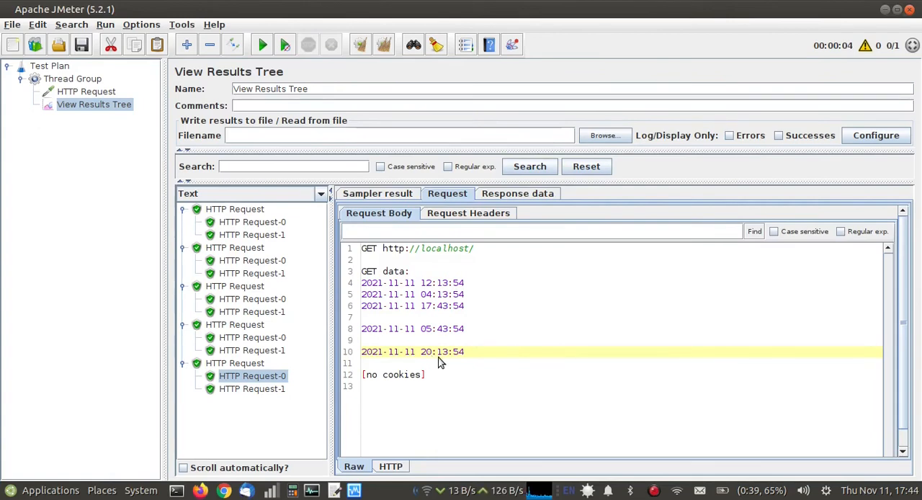
{"action": "triple_click", "coordinate": [443, 356]}
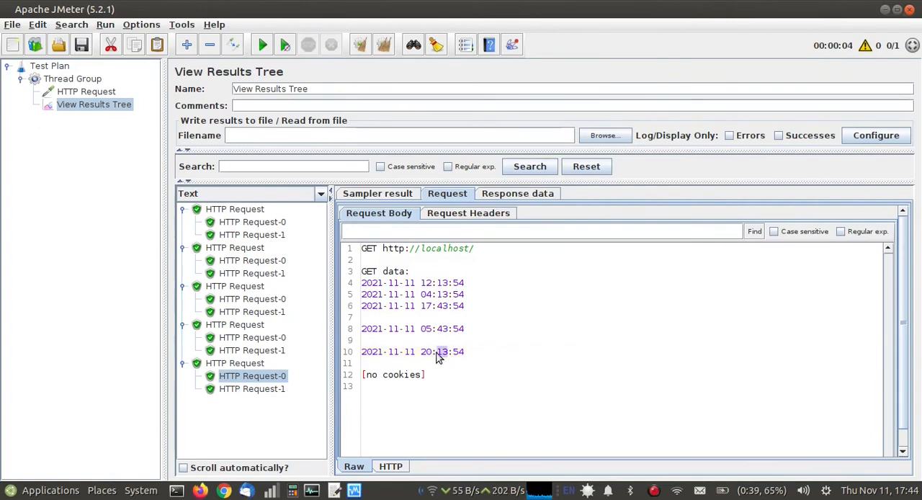
Reopen the HTTP Request's body data and review the shift argument of the __timeShift line.
{"action": "left_click", "coordinate": [103, 93]}
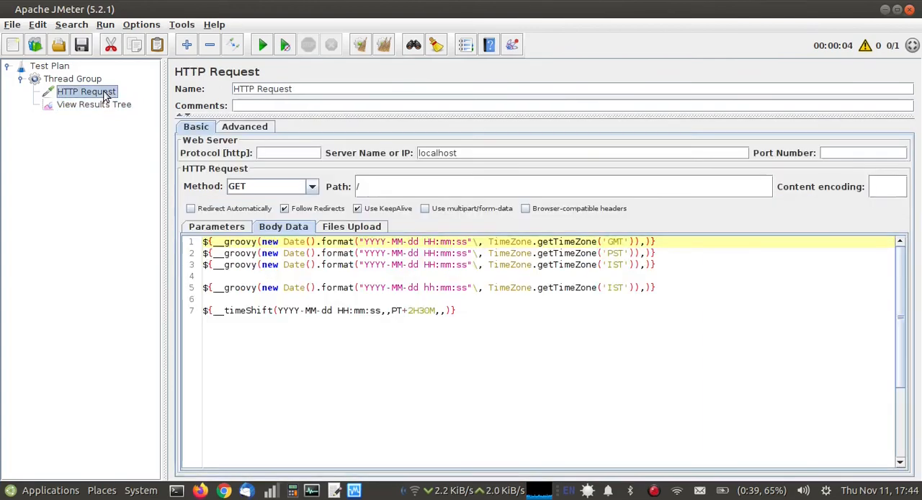
{"action": "left_click", "coordinate": [414, 313]}
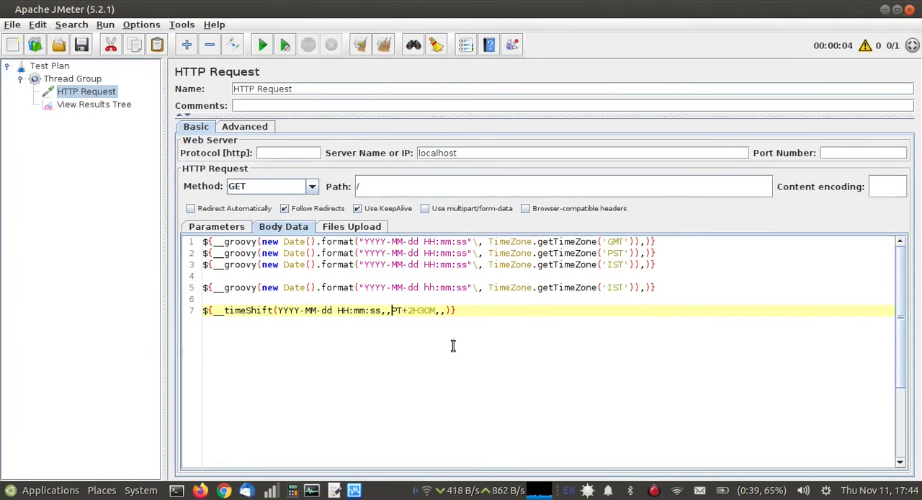
{"action": "triple_click", "coordinate": [434, 309]}
{"action": "left_click", "coordinate": [434, 309]}
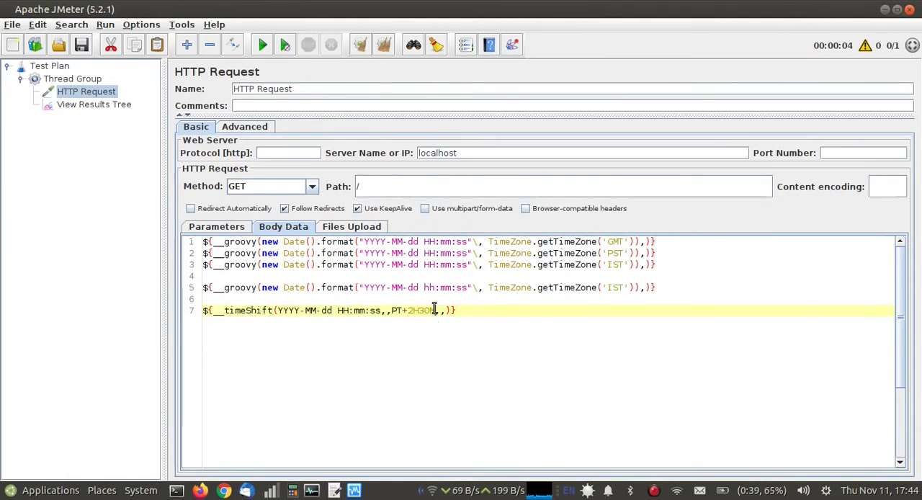
Duplicate the __timeShift line from line 7 onto line 9 of the HTTP Request's body data, leaving a blank line between them.
{"action": "triple_click", "coordinate": [434, 309]}
{"action": "key", "text": "ctrl+c"}
{"action": "left_click", "coordinate": [474, 309]}
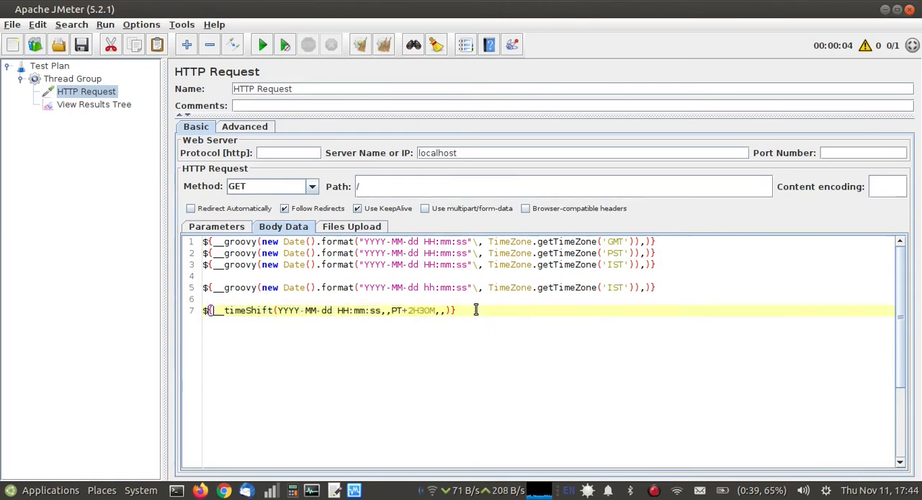
{"action": "key", "text": "Return"}
{"action": "key", "text": "Return"}
{"action": "key", "text": "ctrl+v"}
Change the shift argument of the line 9 __timeShift function to -PT+5H30M and compare that line with the GMT line.
{"action": "left_click", "coordinate": [391, 333]}
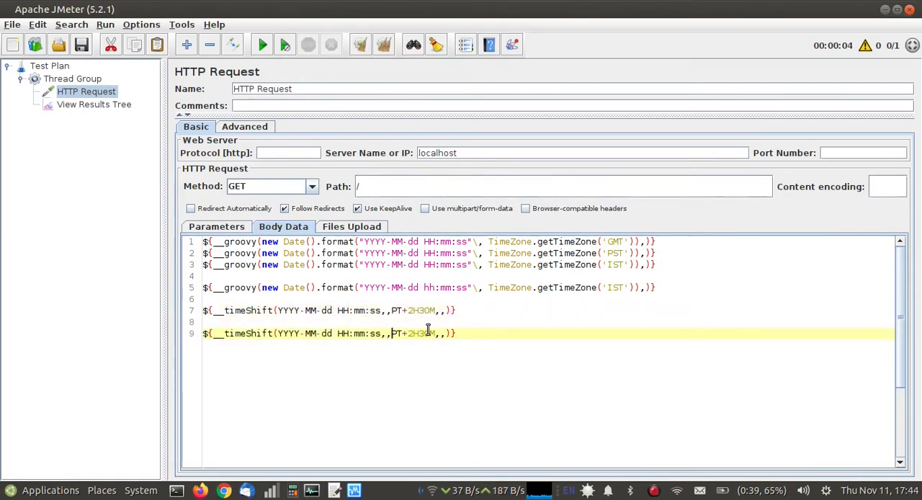
{"action": "type", "text": "-"}
{"action": "key", "text": "BackSpace"}
{"action": "type", "text": "5"}
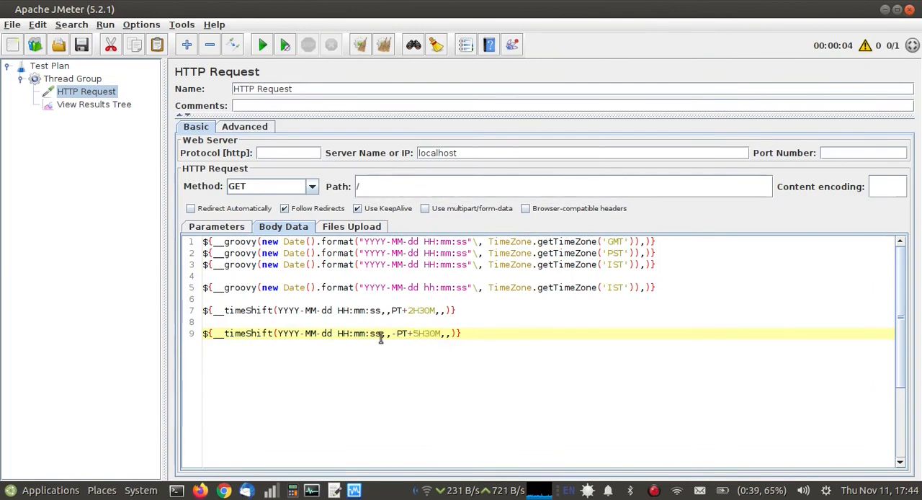
{"action": "triple_click", "coordinate": [613, 242]}
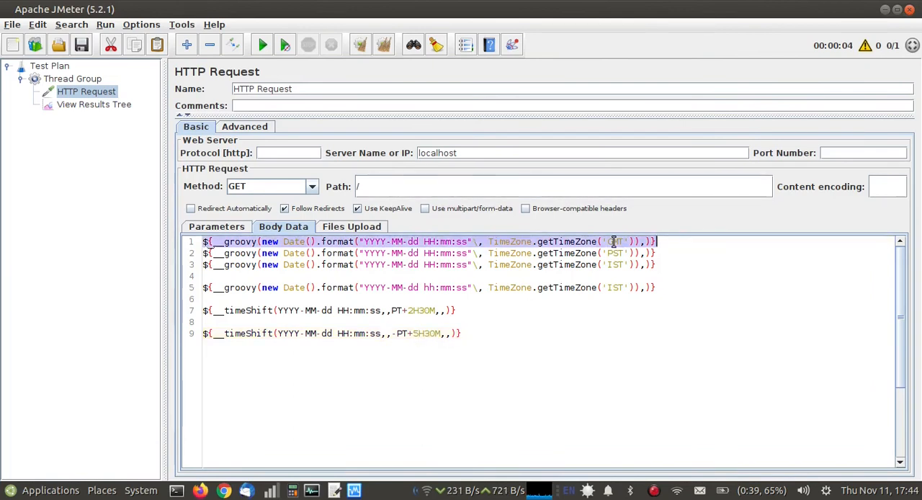
{"action": "left_click", "coordinate": [409, 333]}
{"action": "triple_click", "coordinate": [412, 333]}
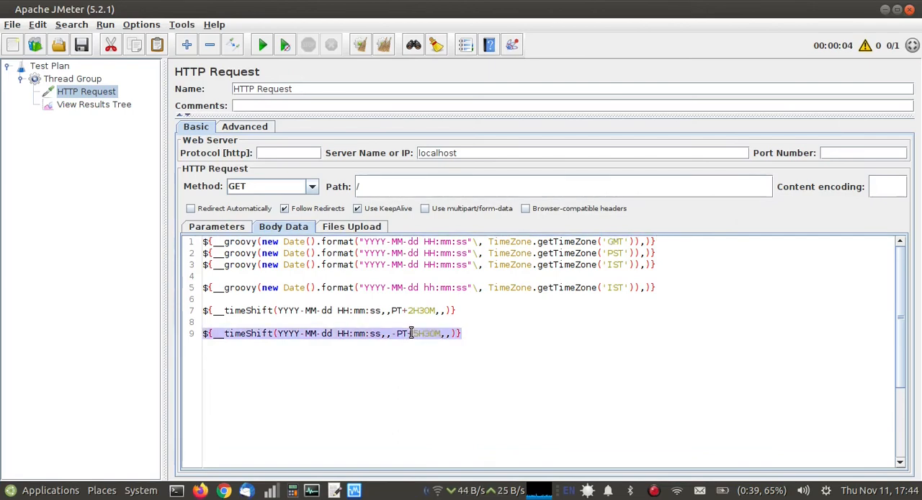
Run the test plan and compare the last timestamp with the GMT one in the sixth run's HTTP Request-0 request body.
{"action": "left_click", "coordinate": [104, 24]}
{"action": "left_click", "coordinate": [119, 51]}
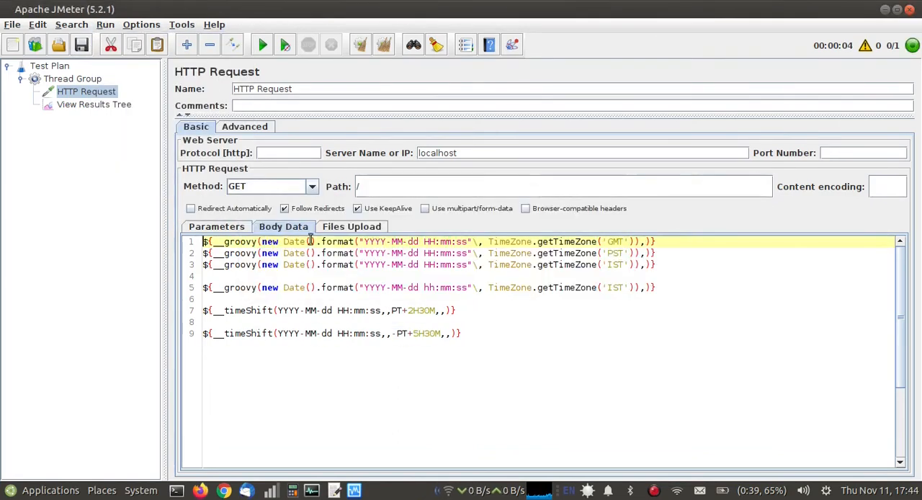
{"action": "left_click", "coordinate": [126, 105]}
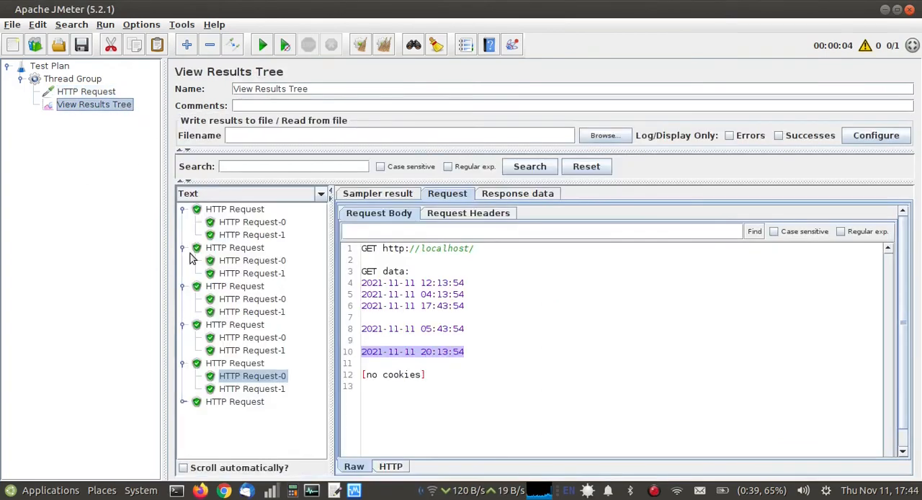
{"action": "left_click", "coordinate": [186, 401]}
{"action": "left_click", "coordinate": [241, 418]}
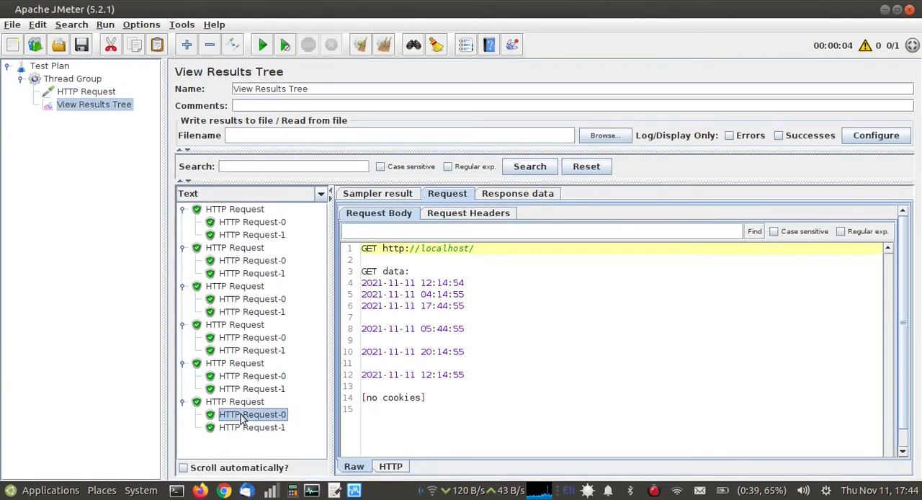
{"action": "double_click", "coordinate": [441, 376]}
{"action": "triple_click", "coordinate": [440, 376]}
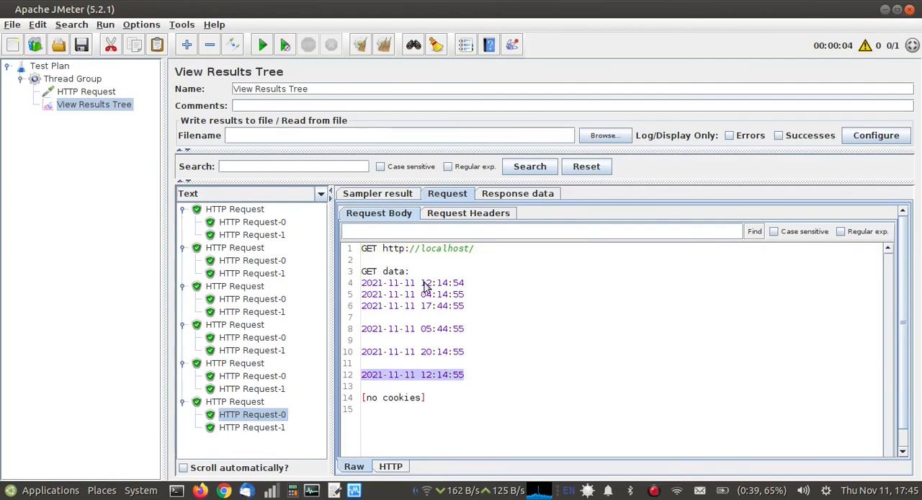
{"action": "triple_click", "coordinate": [425, 284]}
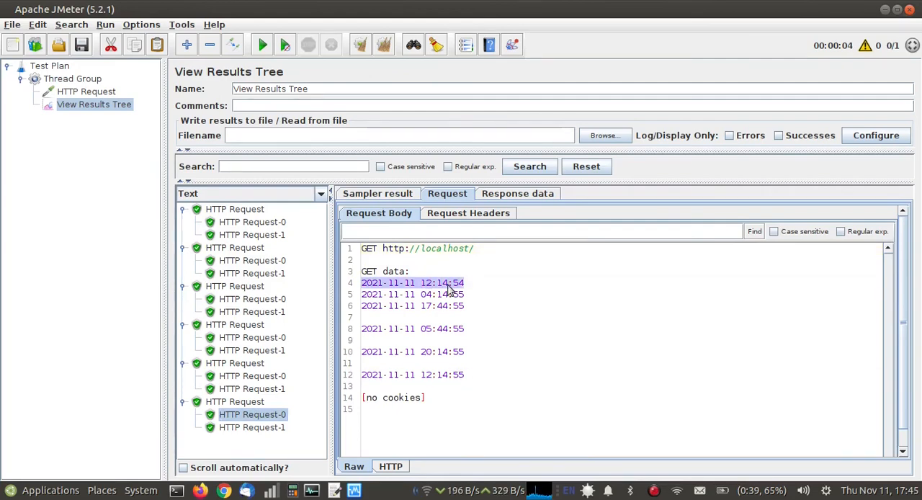
Reopen the HTTP Request's body data and review the -PT+5H30M shift argument on line 9.
{"action": "left_click", "coordinate": [86, 91]}
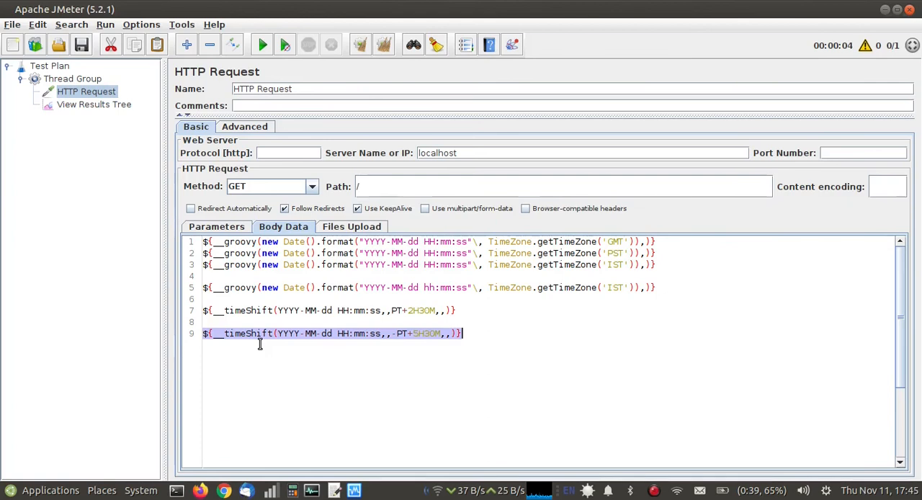
{"action": "left_click", "coordinate": [440, 334]}
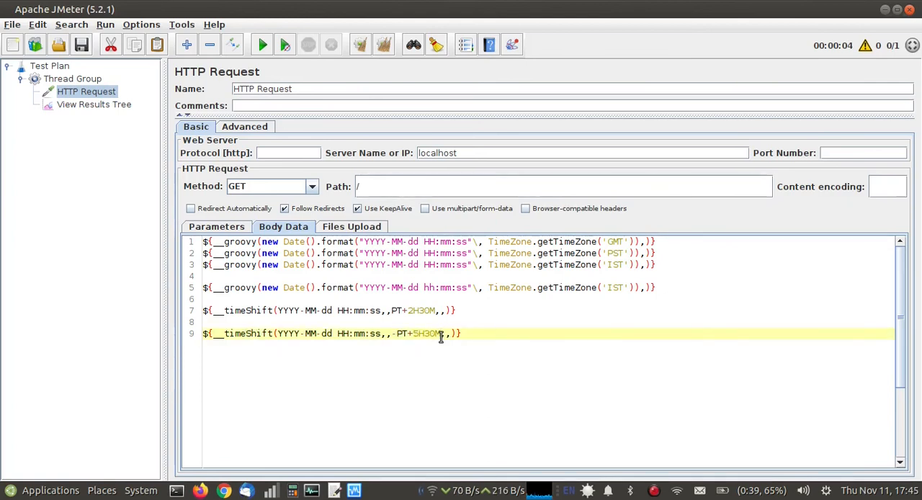